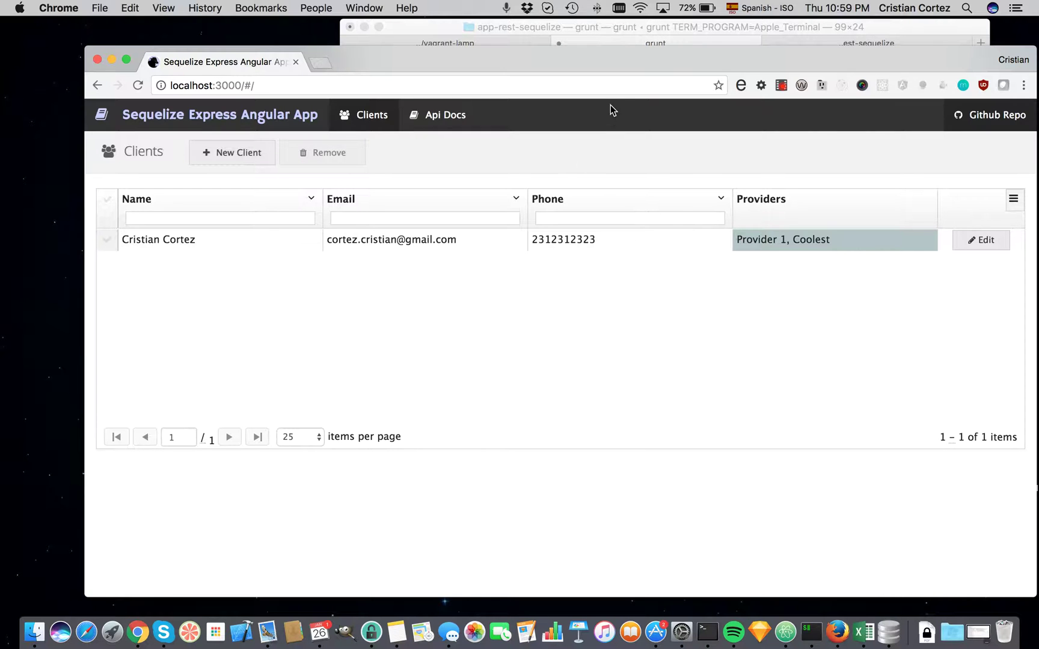
Nudge the browser window, then view and dismiss the keyboard shortcuts help.
{"action": "left_click_drag", "start_coordinate": [623, 61], "coordinate": [611, 57]}
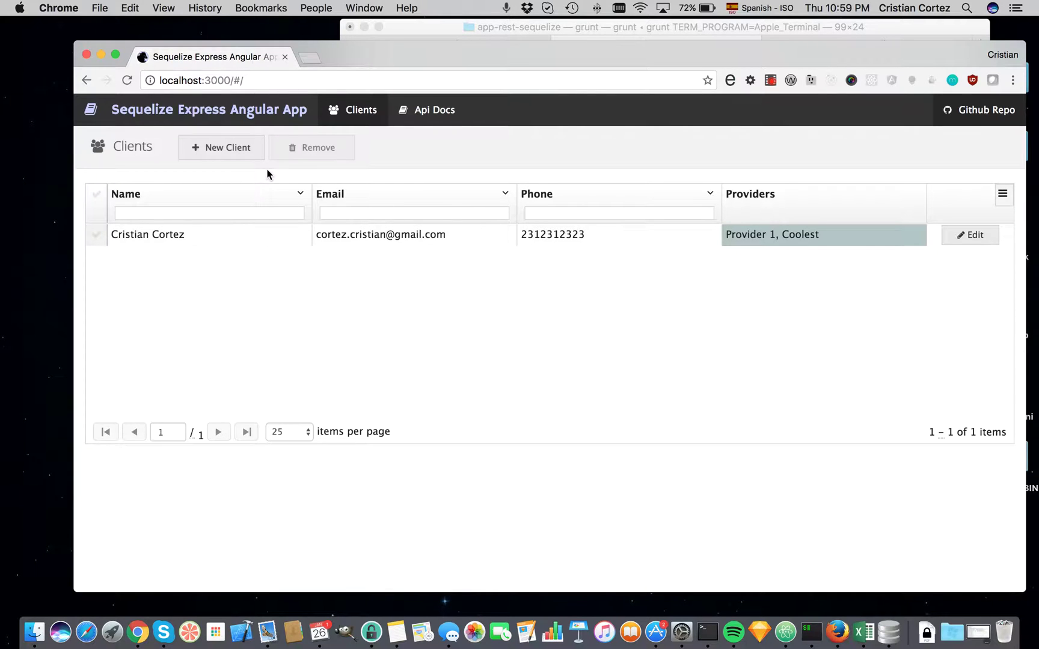
{"action": "key", "text": "shift+question"}
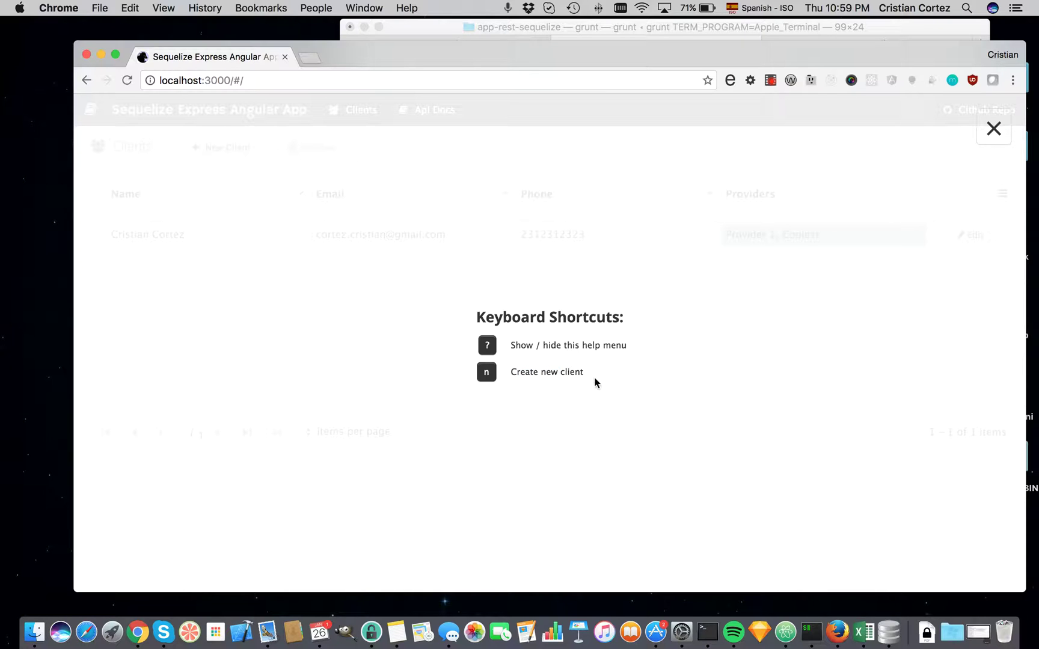
{"action": "left_click", "coordinate": [993, 128]}
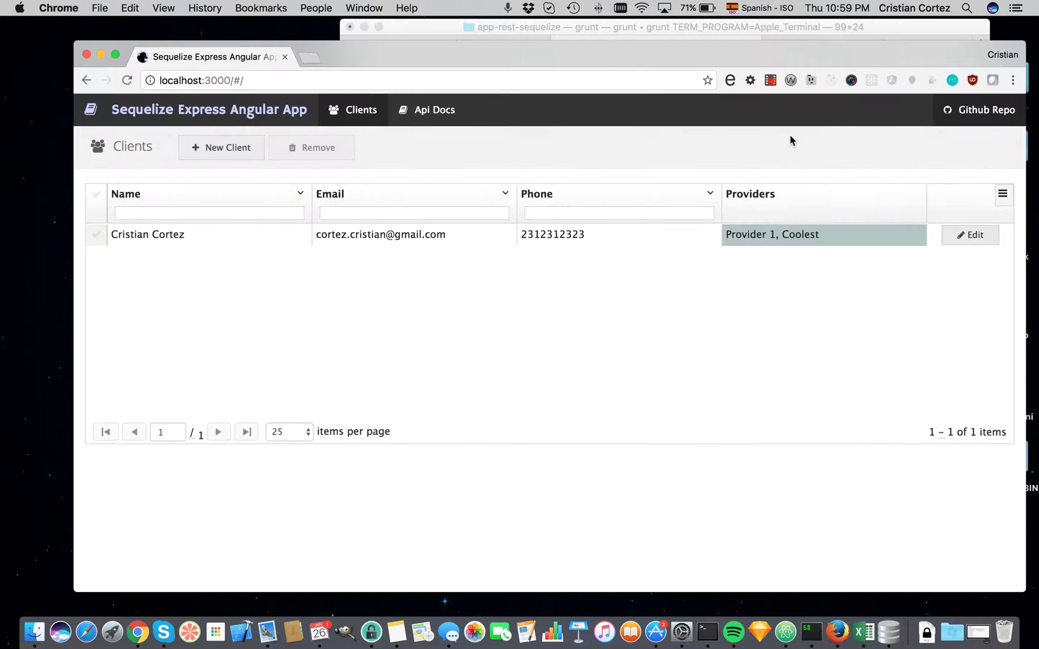
Start a new client and enter the client's full name, e-mail address and phone number.
{"action": "key", "text": "c"}
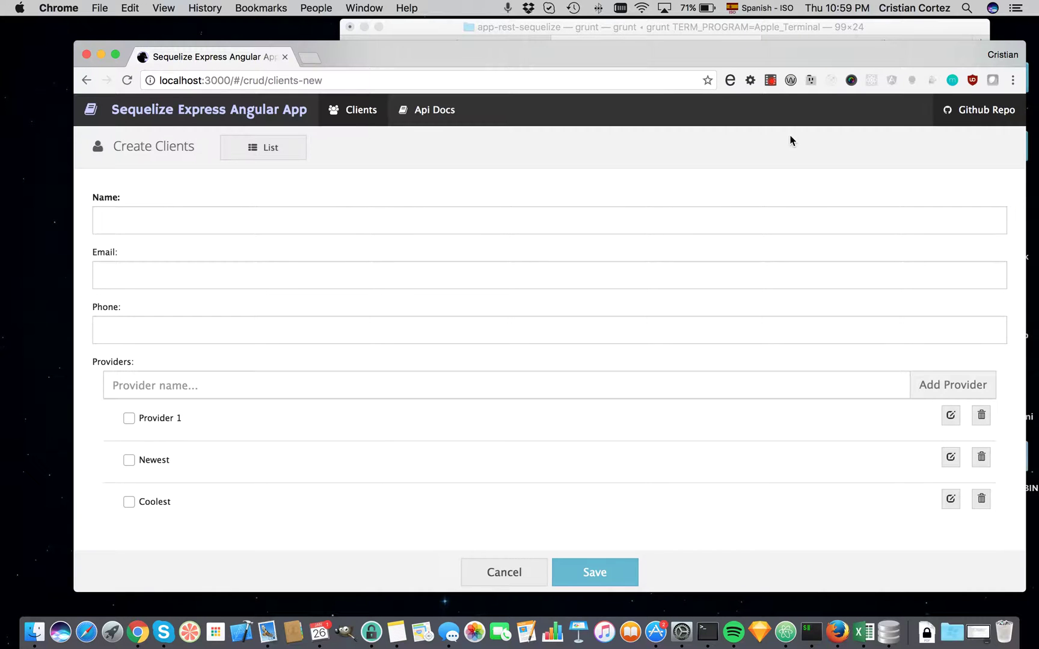
{"action": "left_click", "coordinate": [293, 221]}
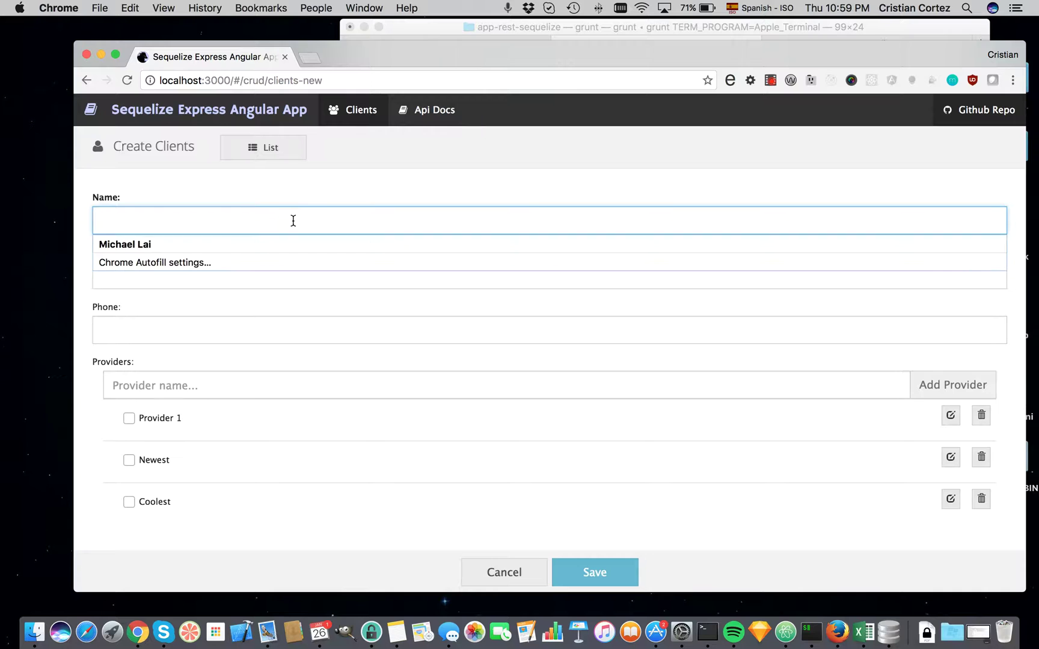
{"action": "type", "text": "Mat"}
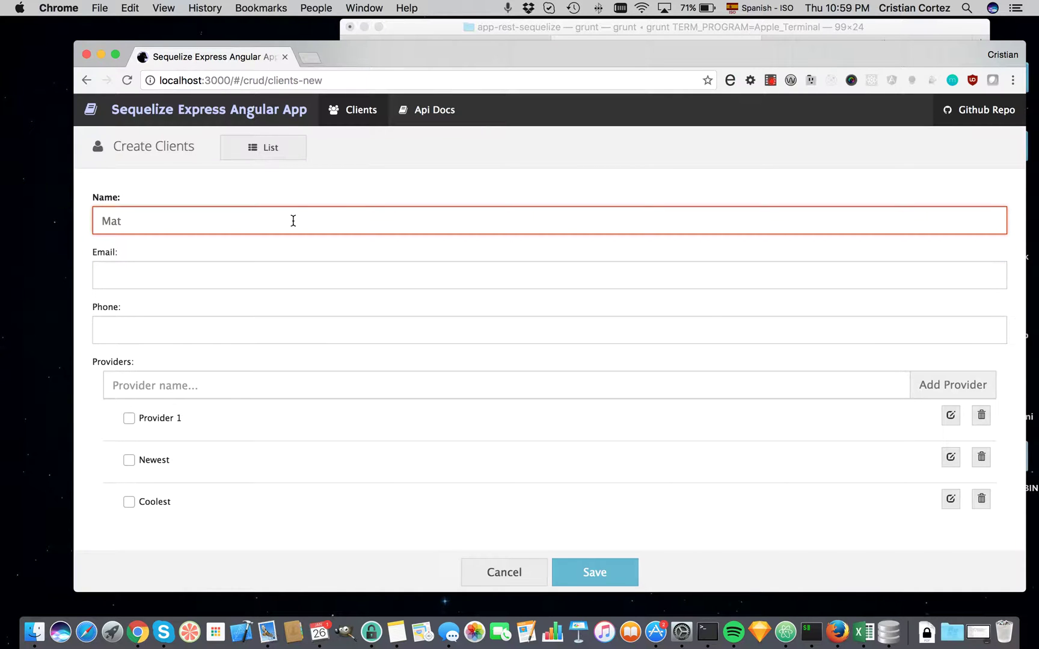
{"action": "type", "text": "t Groening"}
{"action": "key", "text": "Tab"}
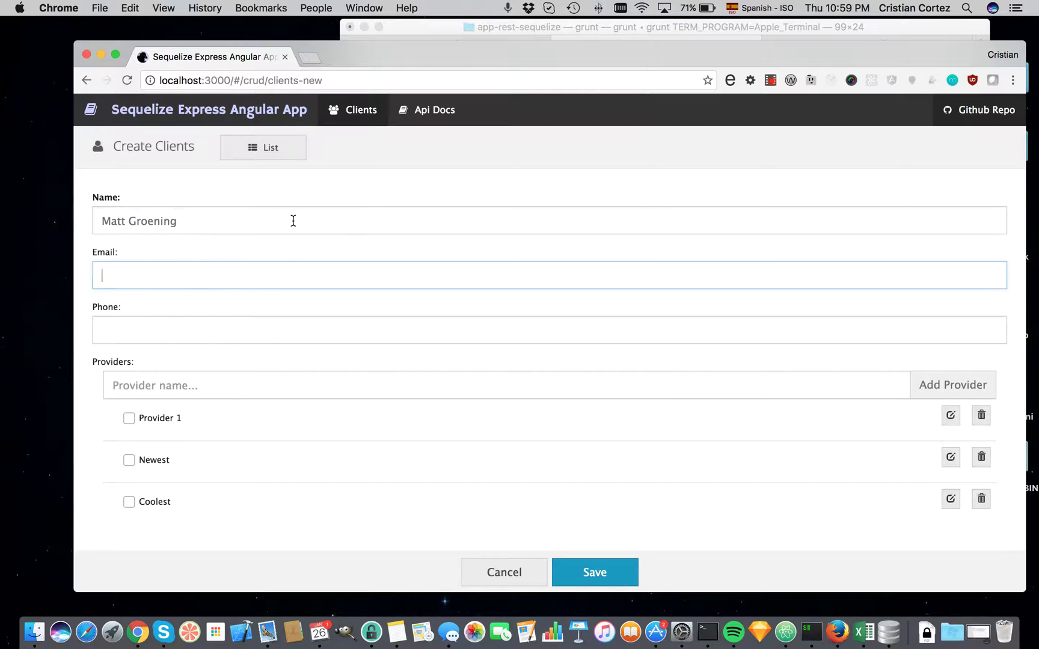
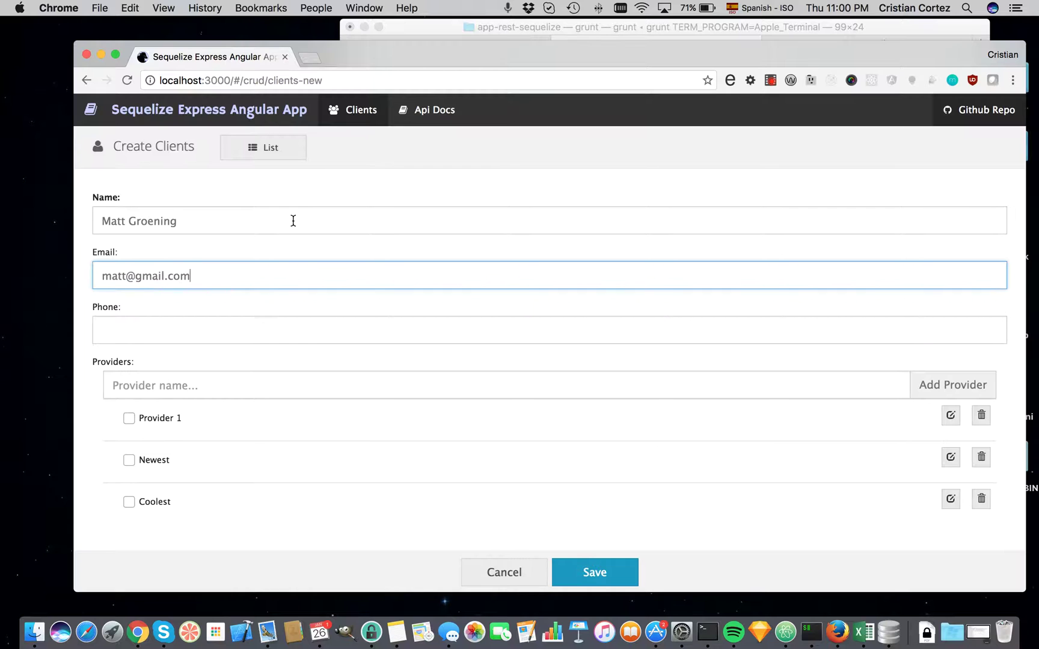
{"action": "key", "text": "Tab"}
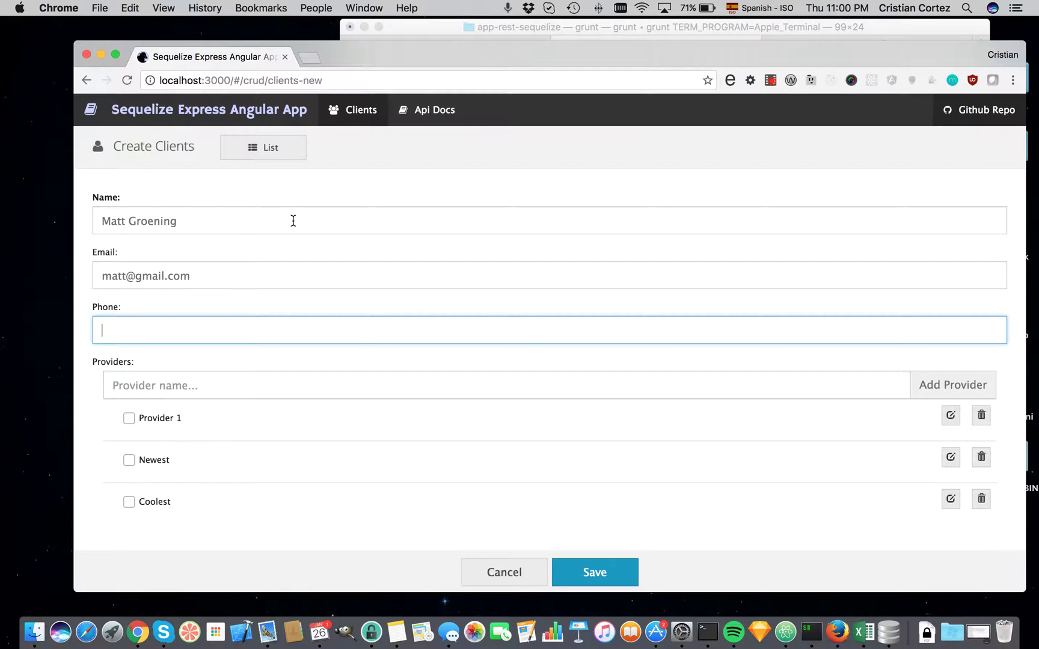
{"action": "type", "text": "55555555"}
{"action": "key", "text": "Tab"}
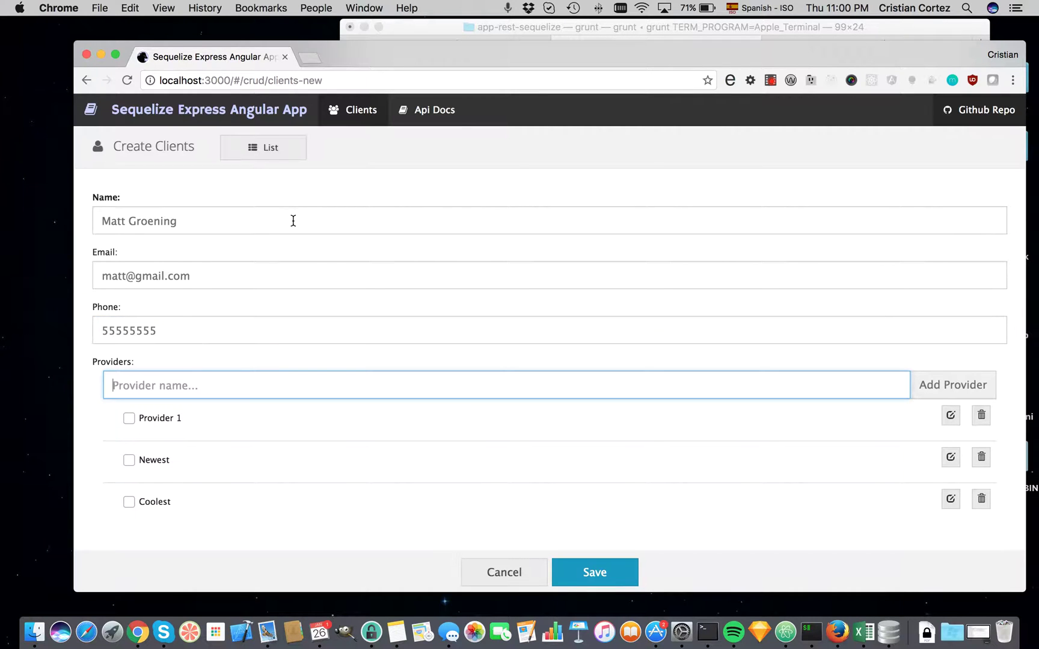
Add two new providers named Secret and Coolest.
{"action": "type", "text": "P"}
{"action": "key", "text": "BackSpace"}
{"action": "type", "text": "Secret"}
{"action": "key", "text": "Return"}
{"action": "type", "text": "Coo"}
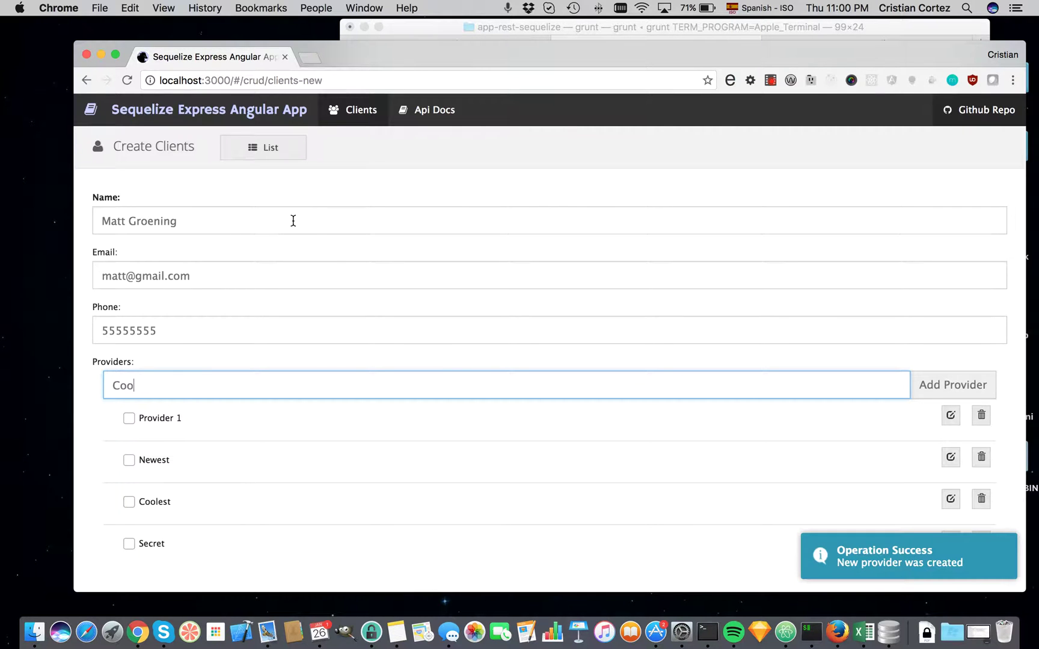
{"action": "type", "text": "lest"}
{"action": "key", "text": "Return"}
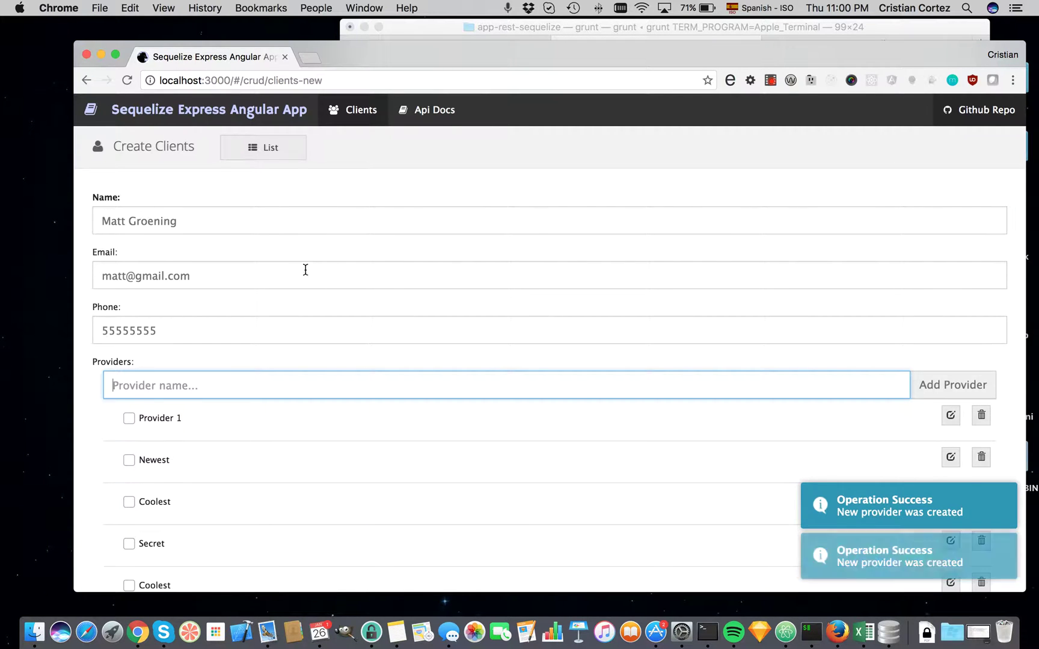
Delete the duplicate Coolest provider from the end of the list.
{"action": "scroll", "coordinate": [303, 269], "scroll_direction": "down", "scroll_amount": 1}
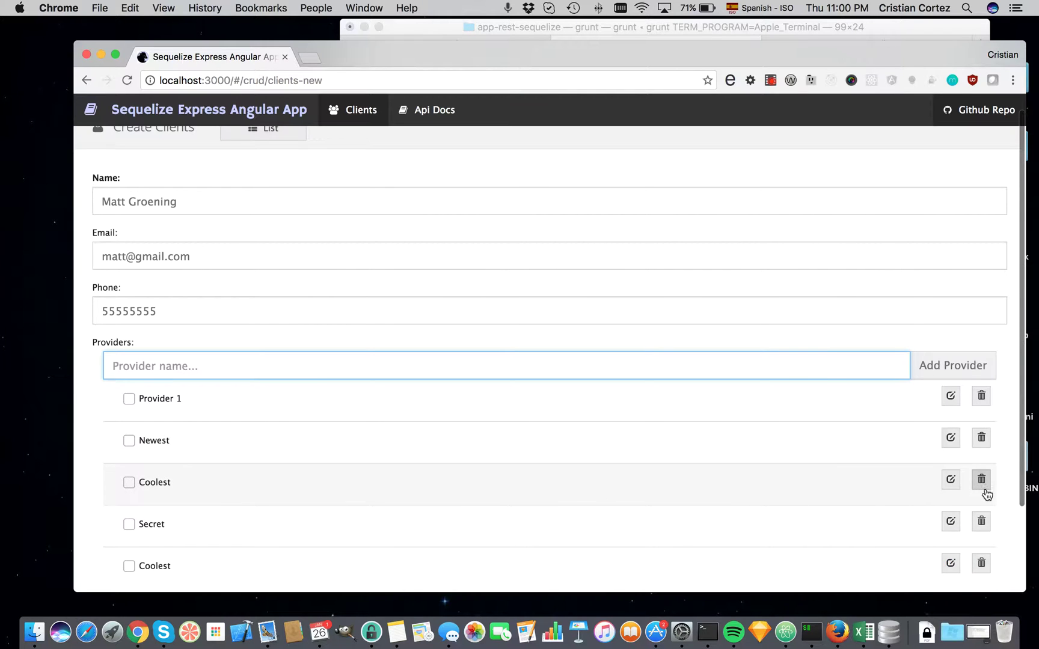
{"action": "left_click", "coordinate": [983, 564]}
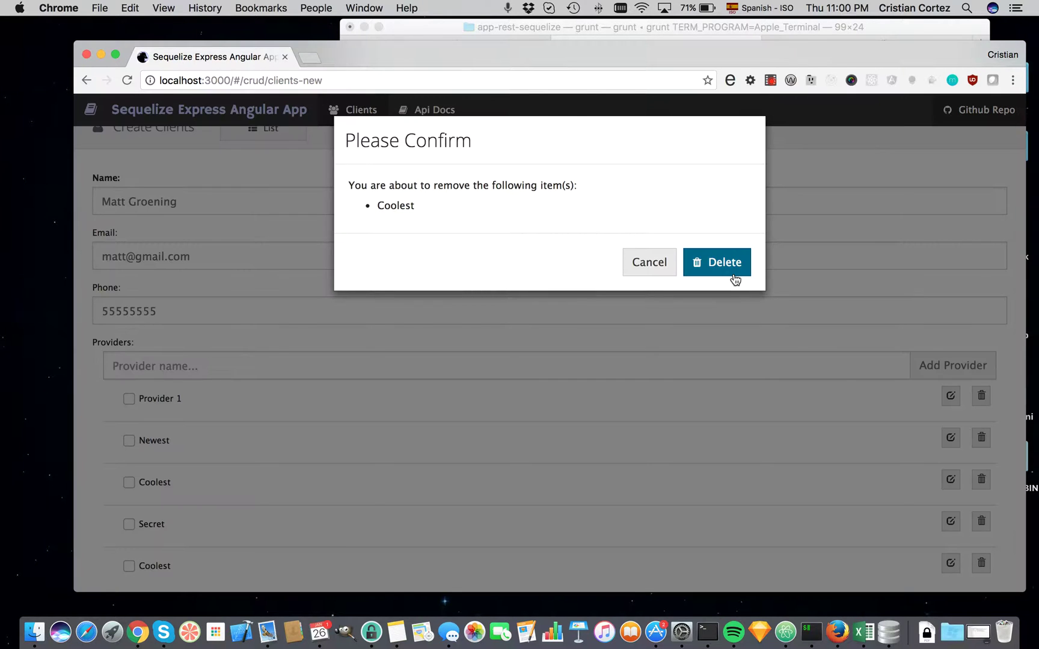
{"action": "left_click", "coordinate": [727, 265]}
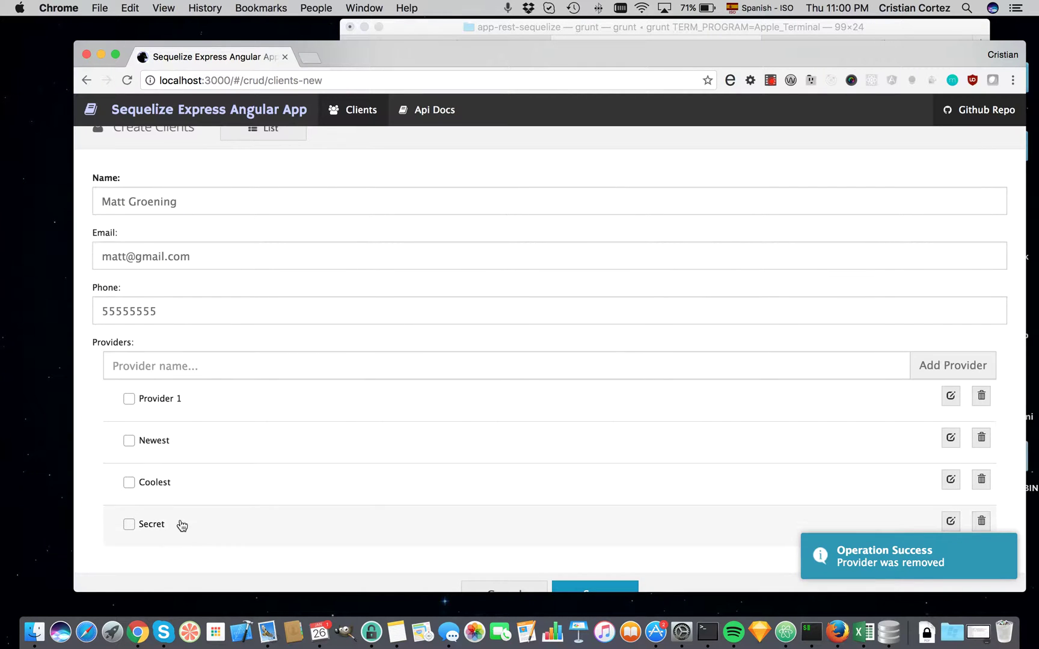
Assign Provider 1, Secret and Coolest to the new client.
{"action": "left_click", "coordinate": [186, 405]}
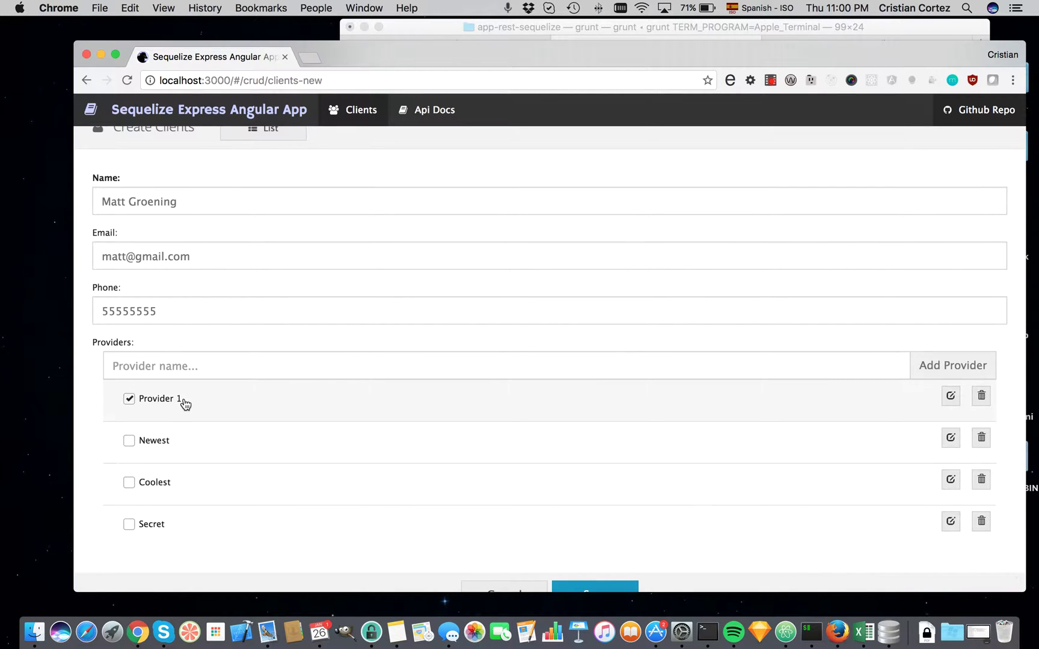
{"action": "left_click", "coordinate": [152, 528]}
{"action": "left_click", "coordinate": [158, 488]}
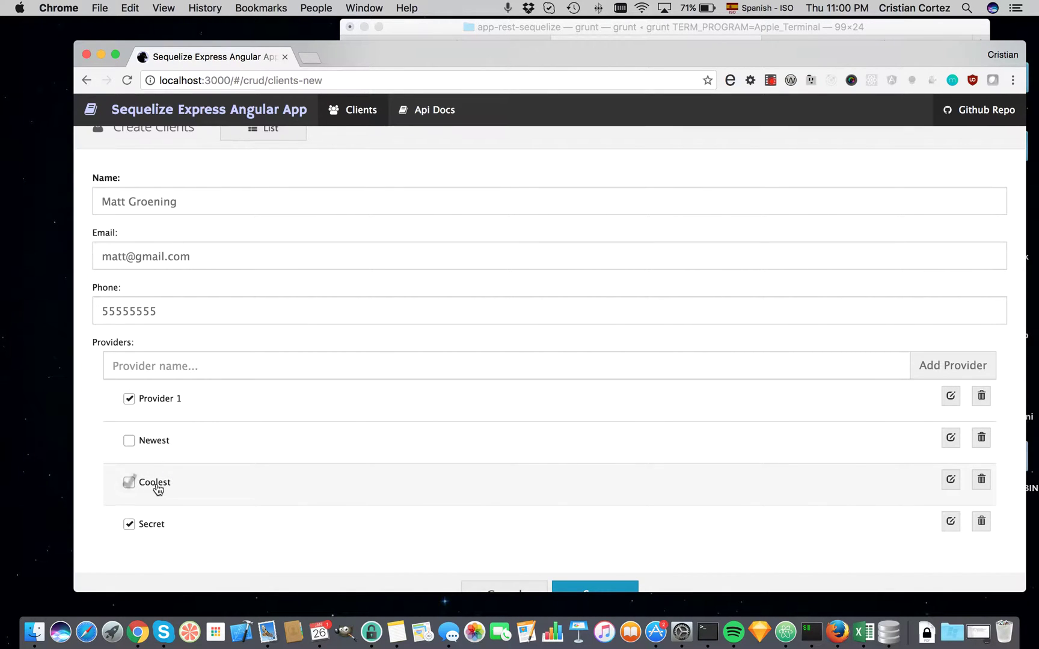
Add a new provider named Oldest.
{"action": "left_click", "coordinate": [219, 367]}
{"action": "type", "text": "Old"}
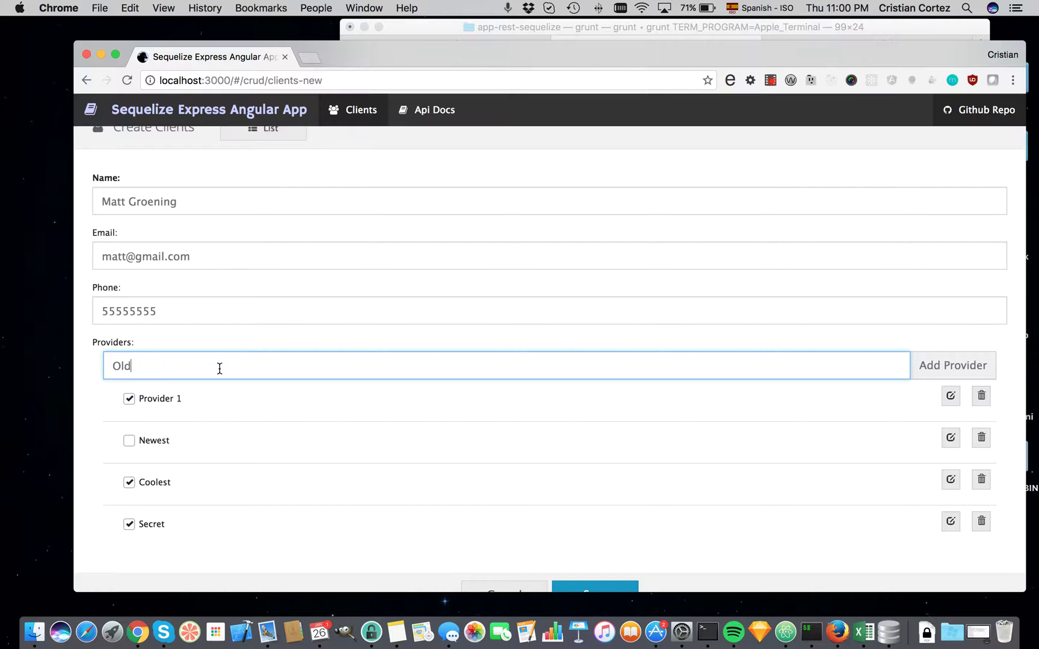
{"action": "type", "text": "est"}
{"action": "key", "text": "Return"}
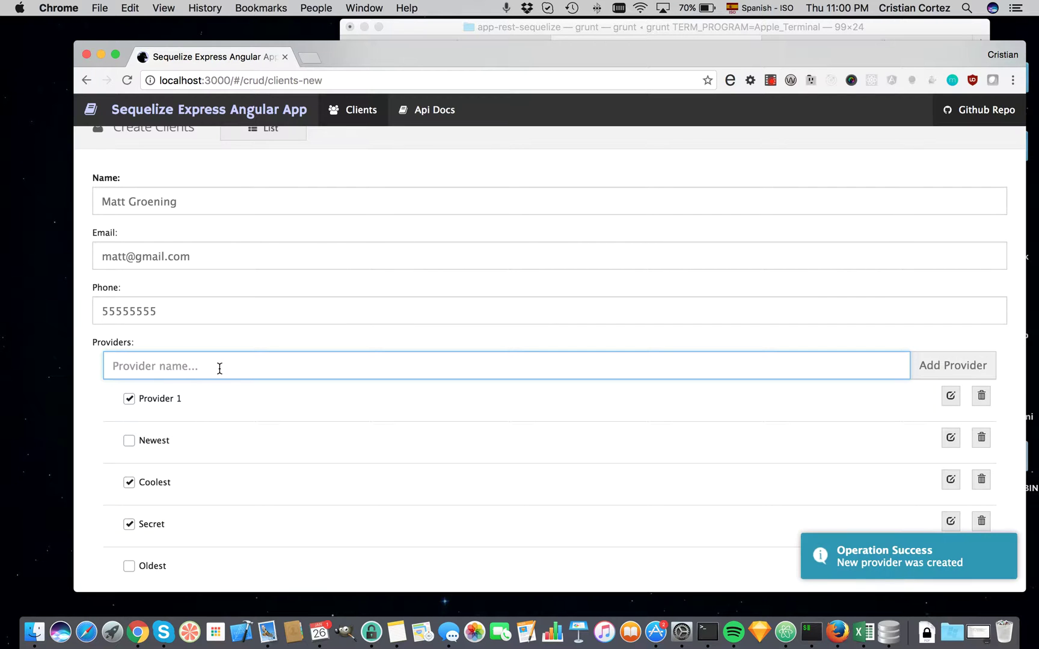
{"action": "scroll", "coordinate": [406, 537], "scroll_direction": "down", "scroll_amount": 2}
{"action": "left_click", "coordinate": [165, 519]}
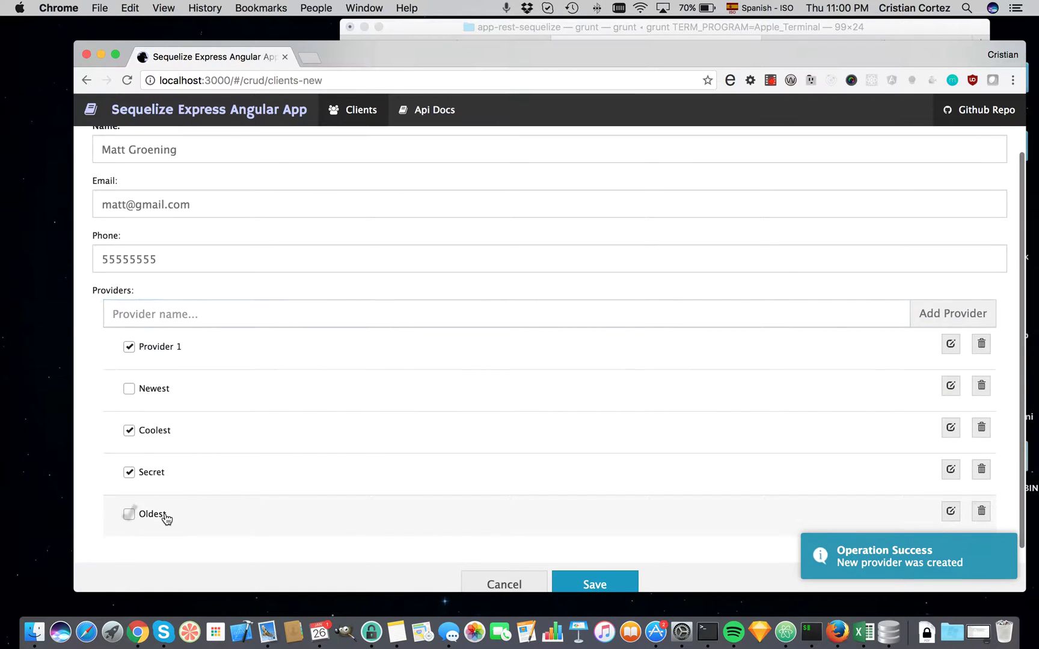
Rename the Oldest provider to 'Oldest 1' and save it.
{"action": "left_click", "coordinate": [947, 515]}
{"action": "type", "text": "1"}
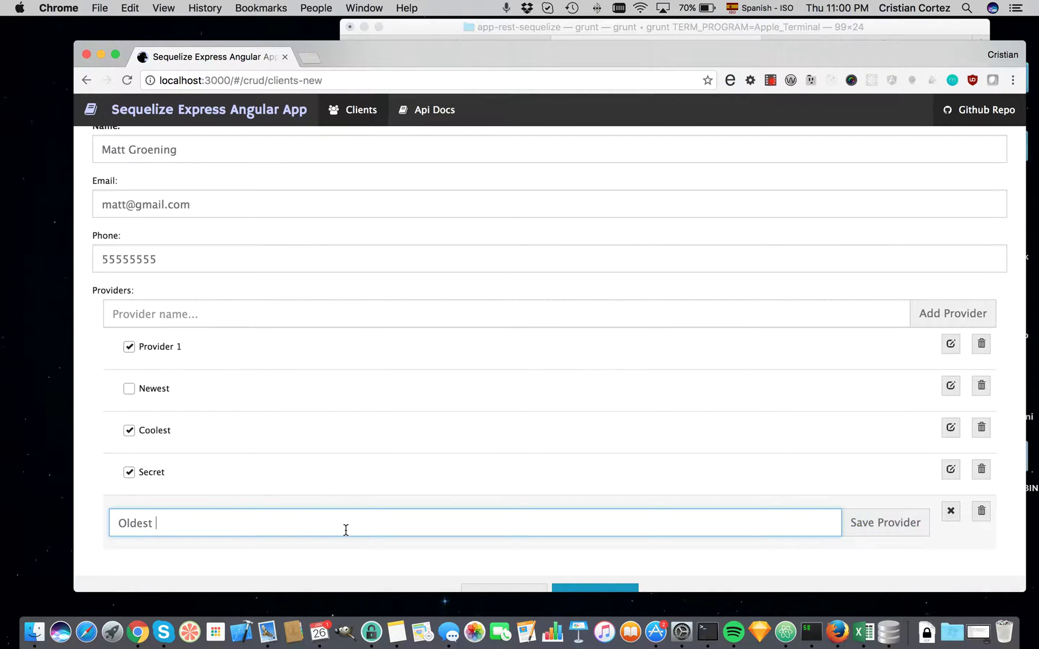
{"action": "left_click", "coordinate": [863, 518]}
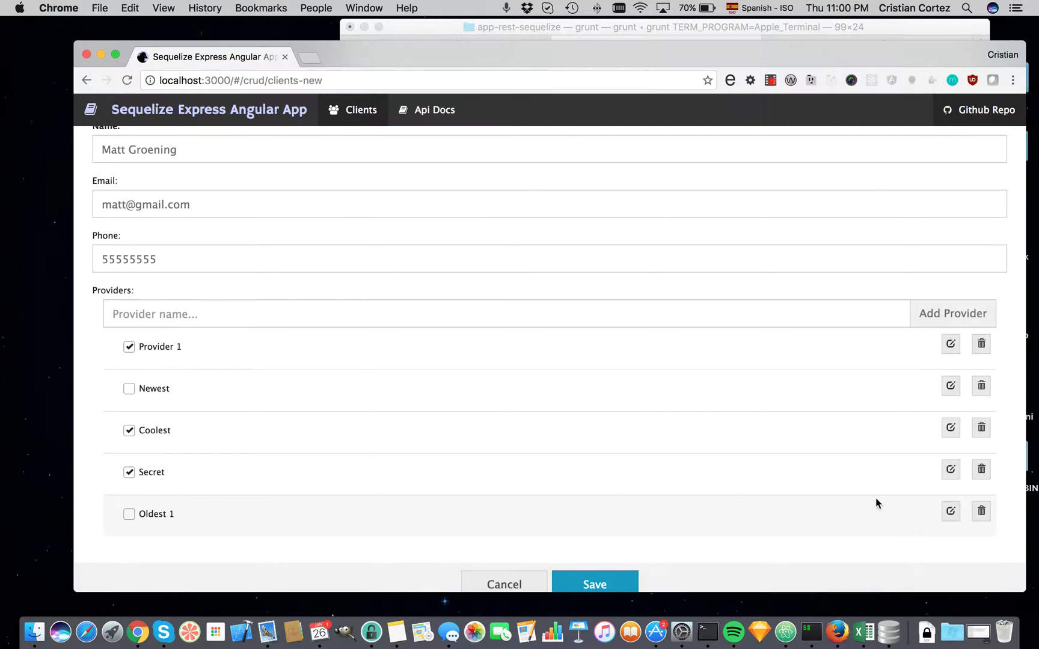
{"action": "scroll", "coordinate": [859, 494], "scroll_direction": "up", "scroll_amount": 3}
{"action": "scroll", "coordinate": [859, 493], "scroll_direction": "down", "scroll_amount": 4}
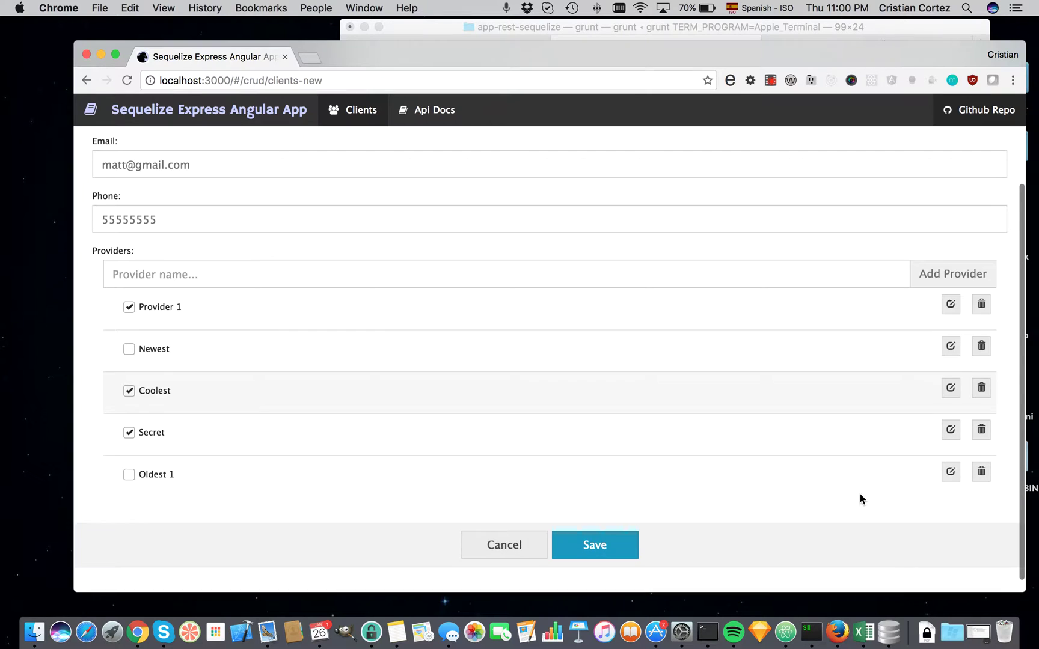
{"action": "scroll", "coordinate": [685, 506], "scroll_direction": "up", "scroll_amount": 3}
{"action": "scroll", "coordinate": [686, 511], "scroll_direction": "down", "scroll_amount": 3}
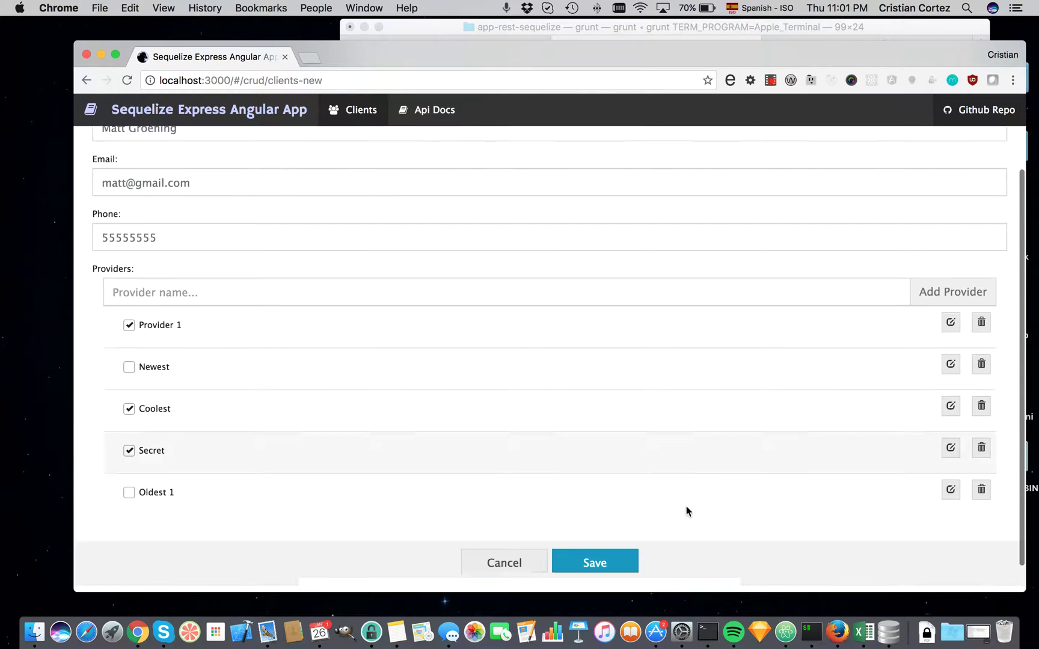
Save the new client and filter the Name column by 'a'.
{"action": "left_click", "coordinate": [598, 538]}
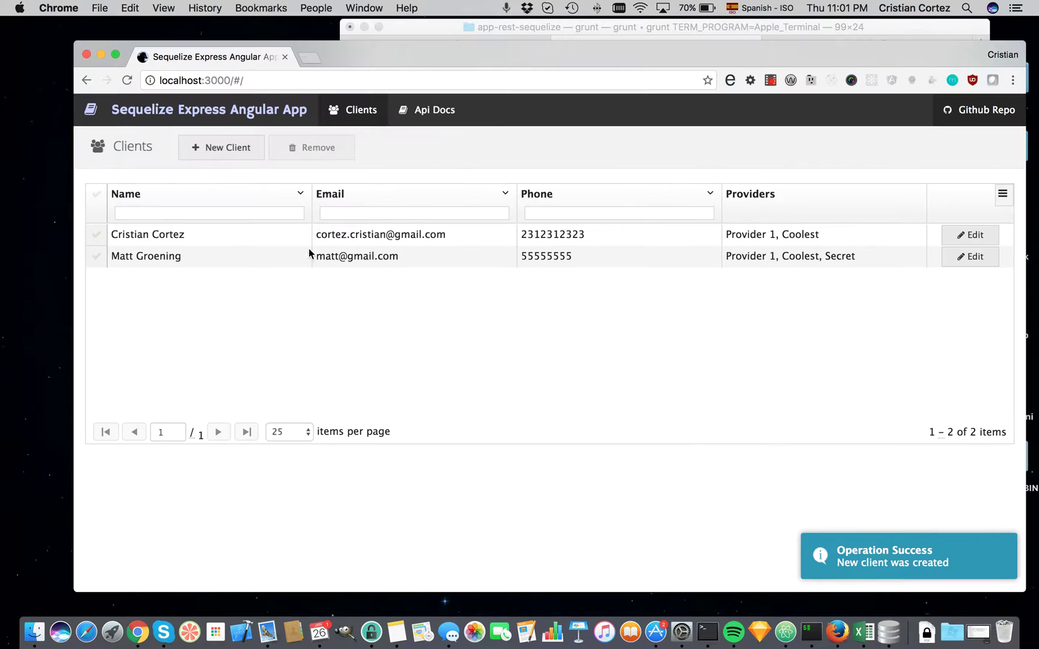
{"action": "left_click", "coordinate": [251, 215]}
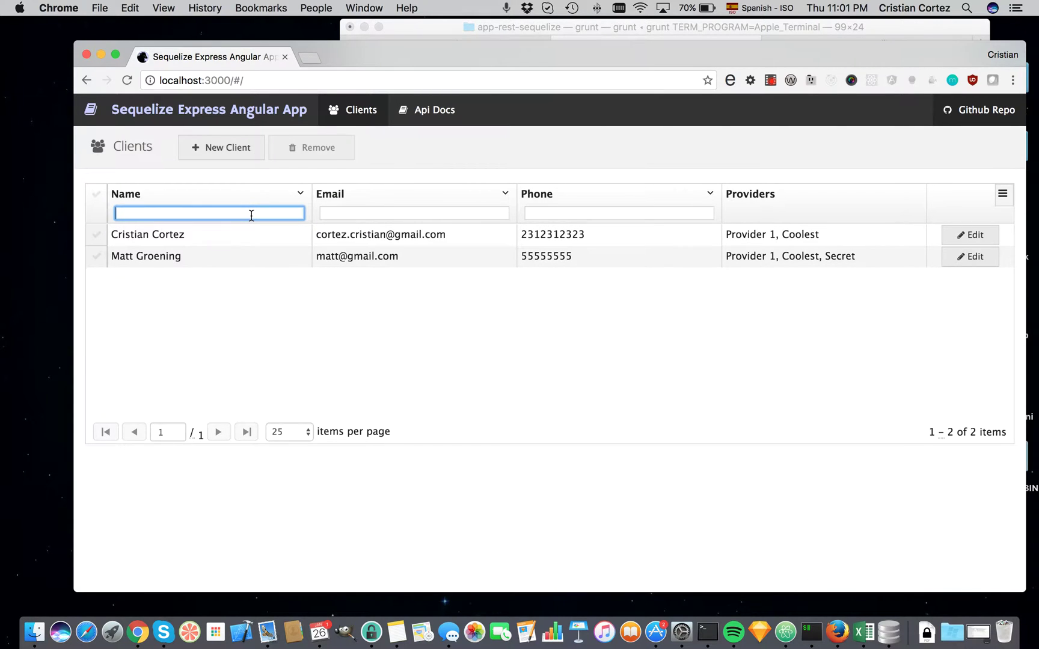
{"action": "type", "text": "Matt"}
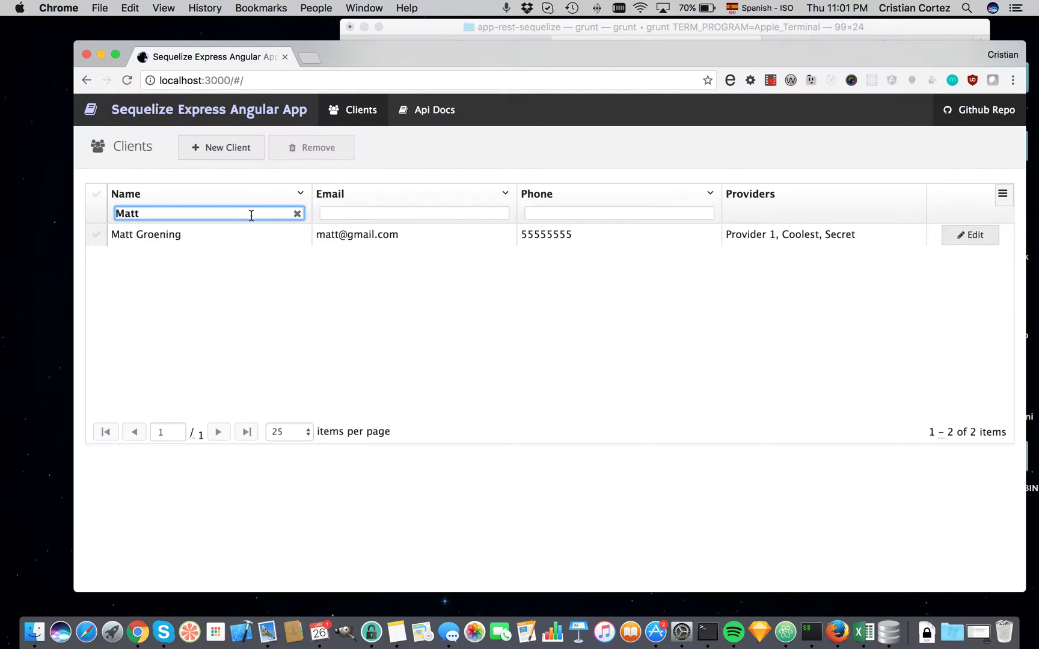
{"action": "key", "text": "BackSpace"}
{"action": "key", "text": "BackSpace"}
{"action": "key", "text": "BackSpace"}
{"action": "key", "text": "BackSpace"}
{"action": "type", "text": "a"}
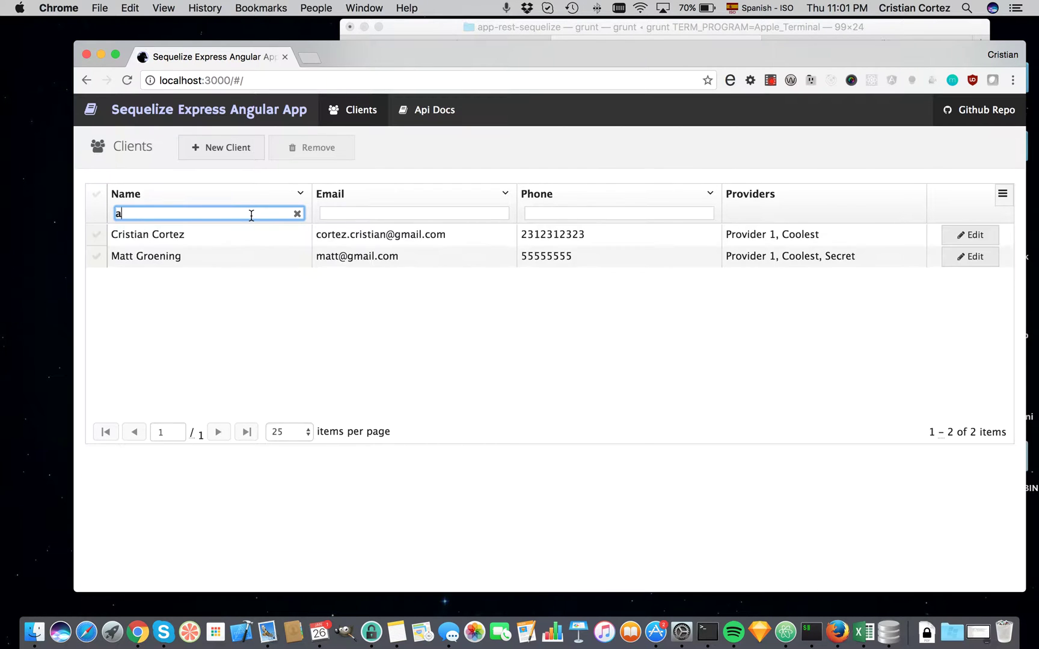
Filter the Email column by 't', and try then clear a Phone filter.
{"action": "left_click", "coordinate": [455, 215]}
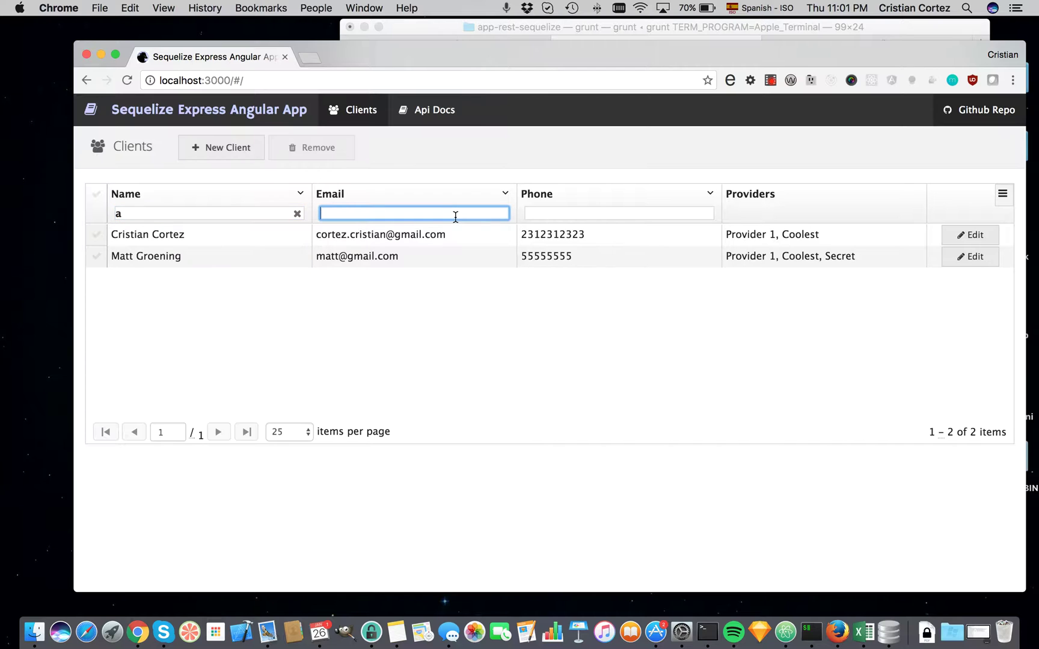
{"action": "type", "text": "e"}
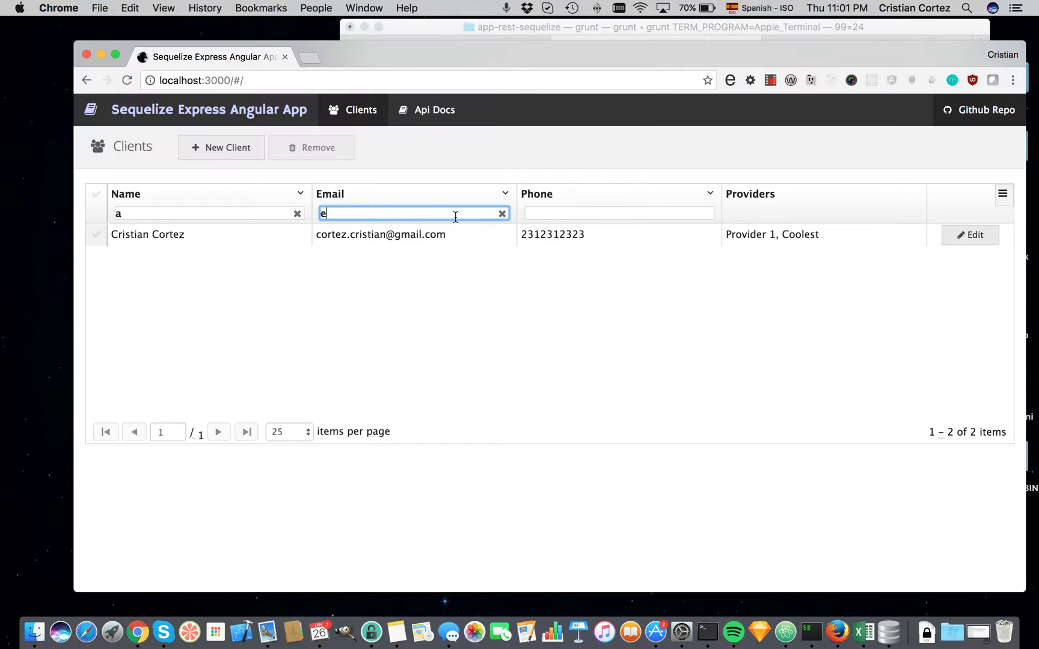
{"action": "key", "text": "BackSpace"}
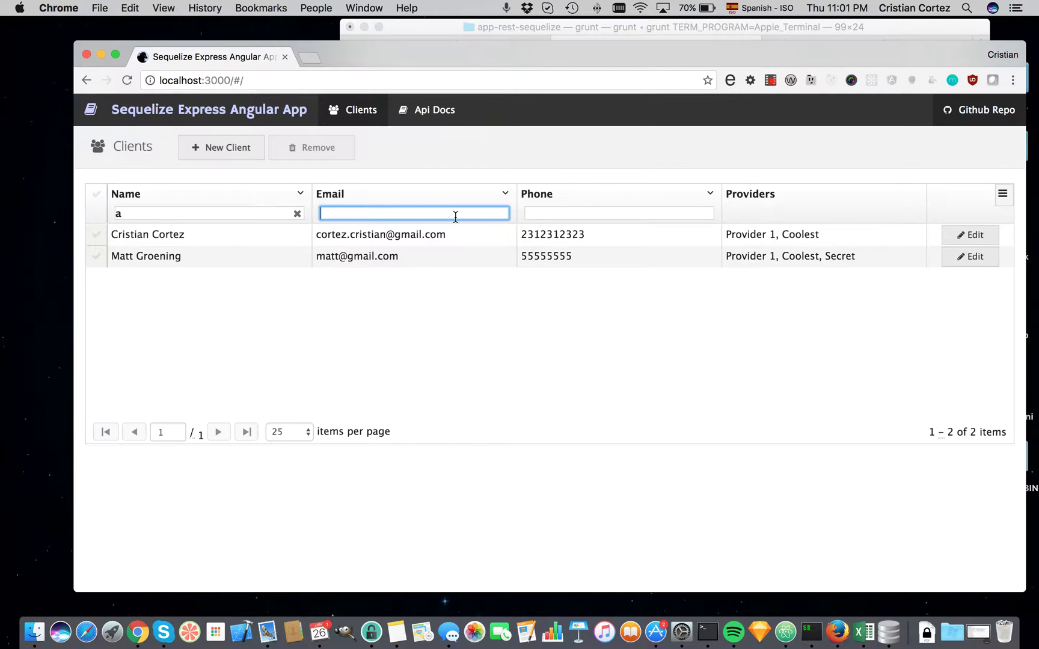
{"action": "type", "text": "t"}
{"action": "left_click", "coordinate": [653, 212]}
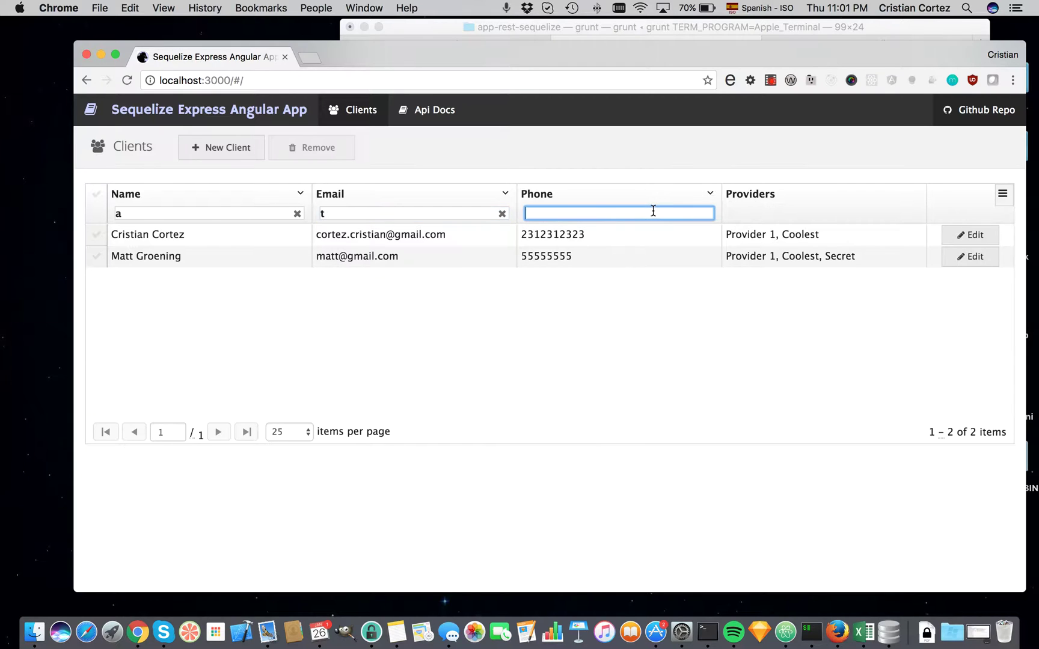
{"action": "type", "text": "5"}
{"action": "key", "text": "BackSpace"}
{"action": "type", "text": "2"}
{"action": "key", "text": "BackSpace"}
Select the providers cells of the second and first clients.
{"action": "left_click", "coordinate": [829, 257]}
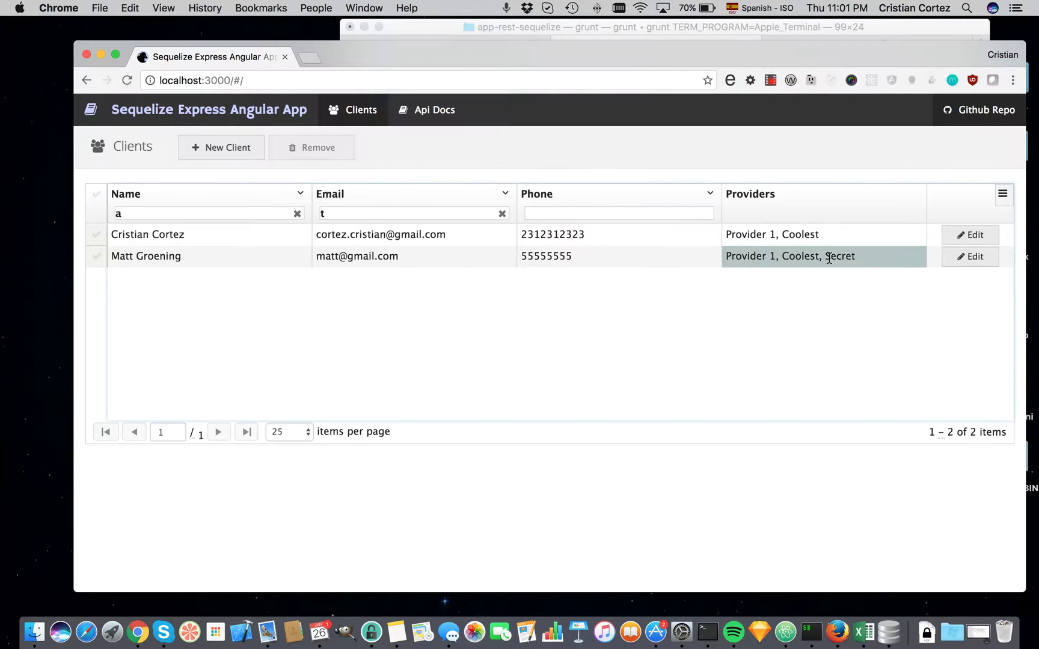
{"action": "left_click", "coordinate": [826, 238]}
{"action": "left_click", "coordinate": [829, 256]}
Open the first client's edit form.
{"action": "left_click", "coordinate": [960, 240]}
{"action": "left_click", "coordinate": [960, 240]}
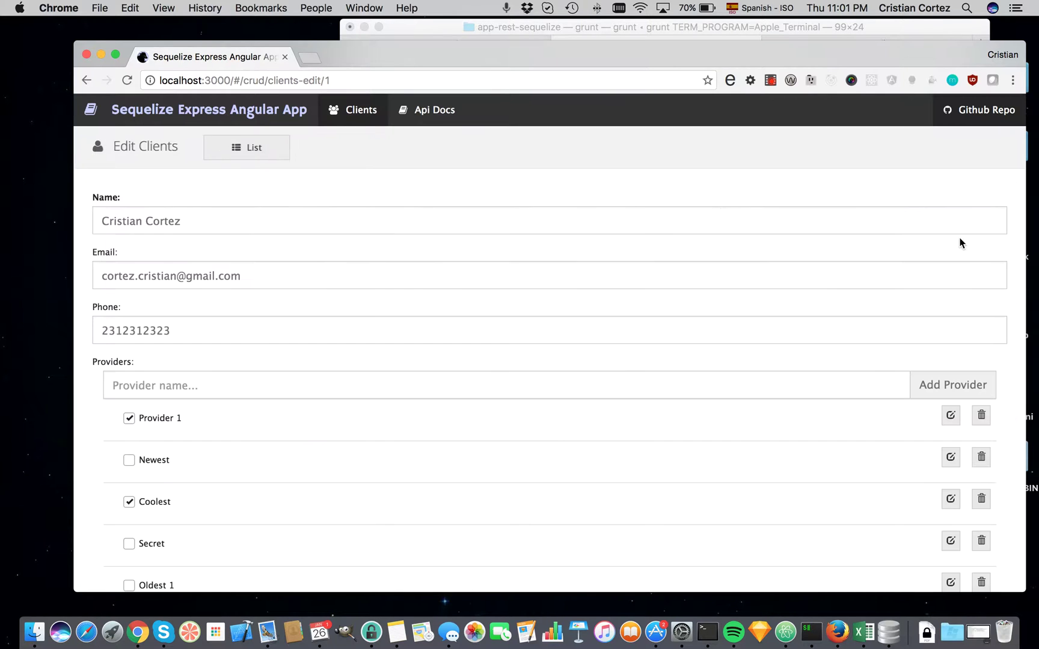
{"action": "scroll", "coordinate": [674, 327], "scroll_direction": "down", "scroll_amount": 2}
{"action": "scroll", "coordinate": [673, 327], "scroll_direction": "down", "scroll_amount": 1}
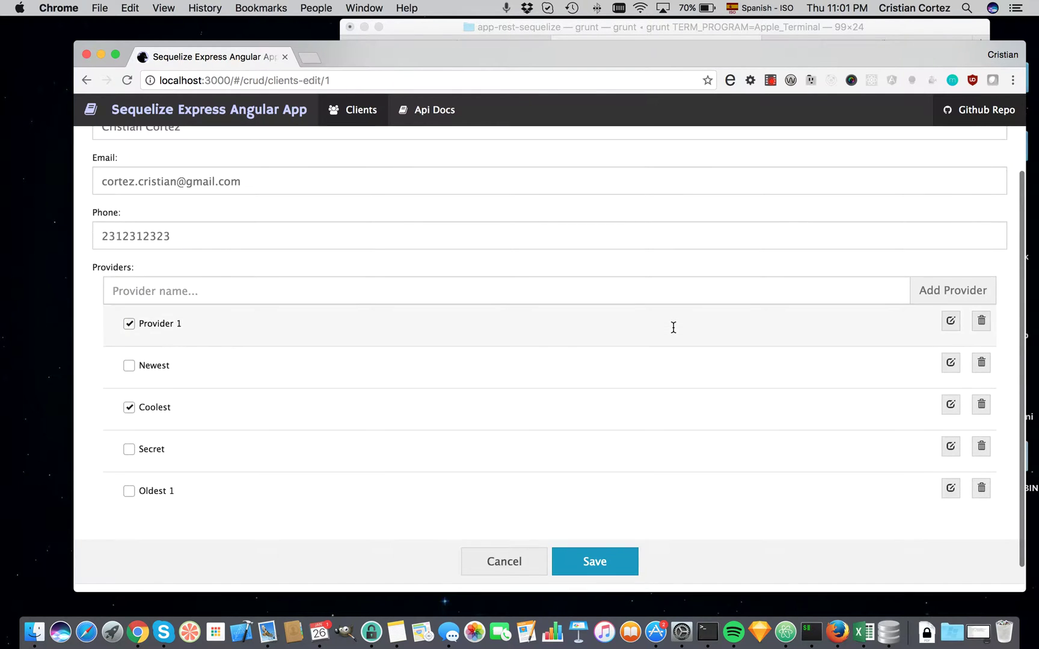
{"action": "scroll", "coordinate": [673, 328], "scroll_direction": "up", "scroll_amount": 3}
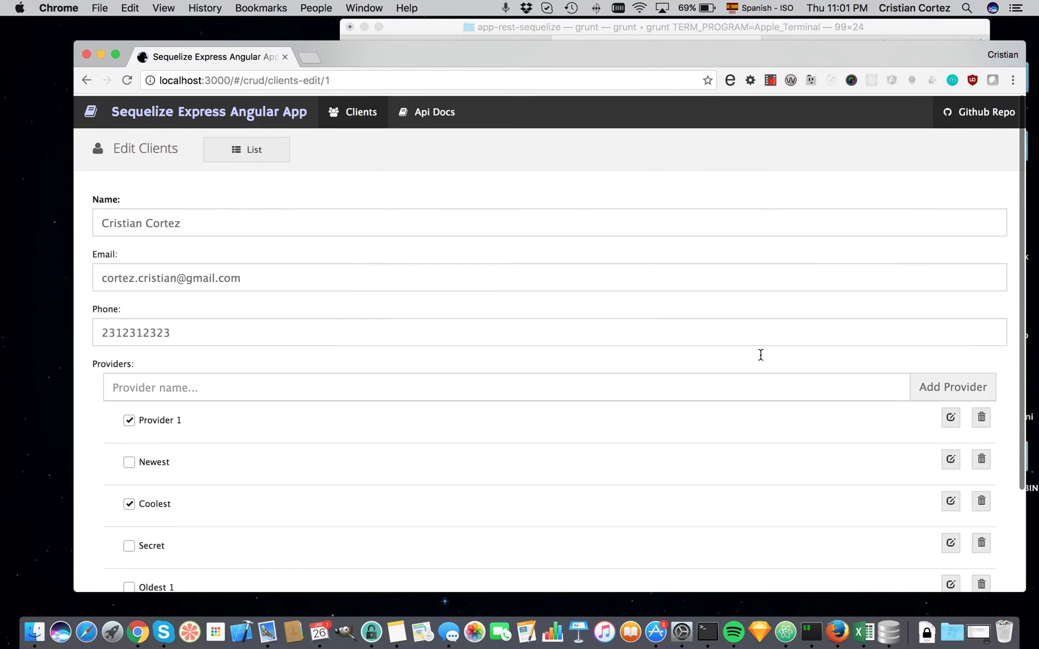
Rename Provider 1 to Provider 555, save it, and go back to the clients list.
{"action": "left_click", "coordinate": [949, 415]}
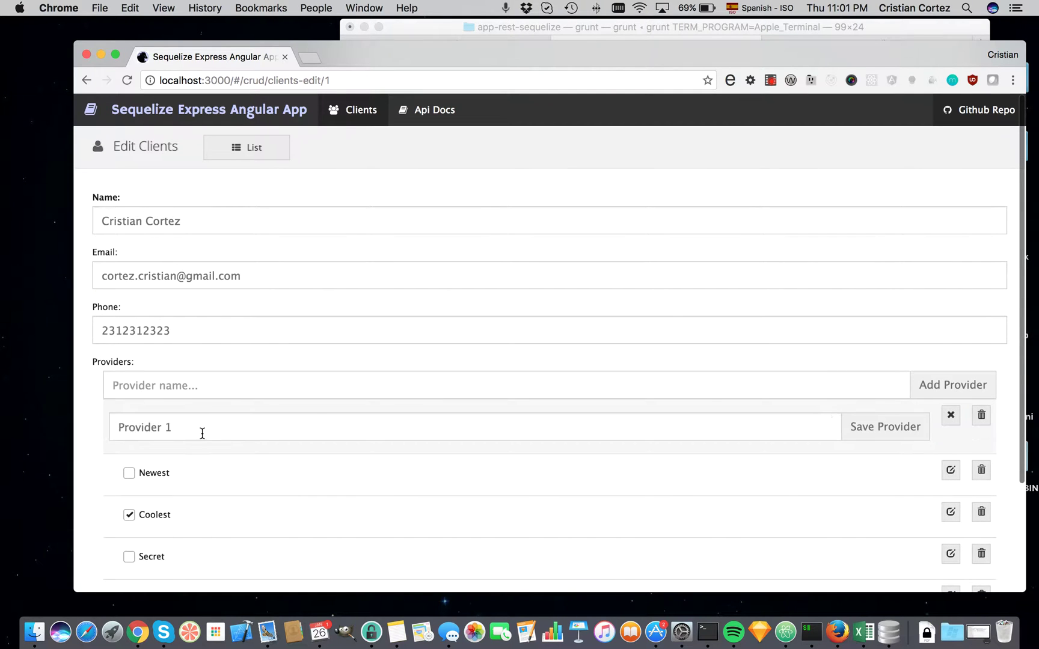
{"action": "left_click", "coordinate": [202, 433]}
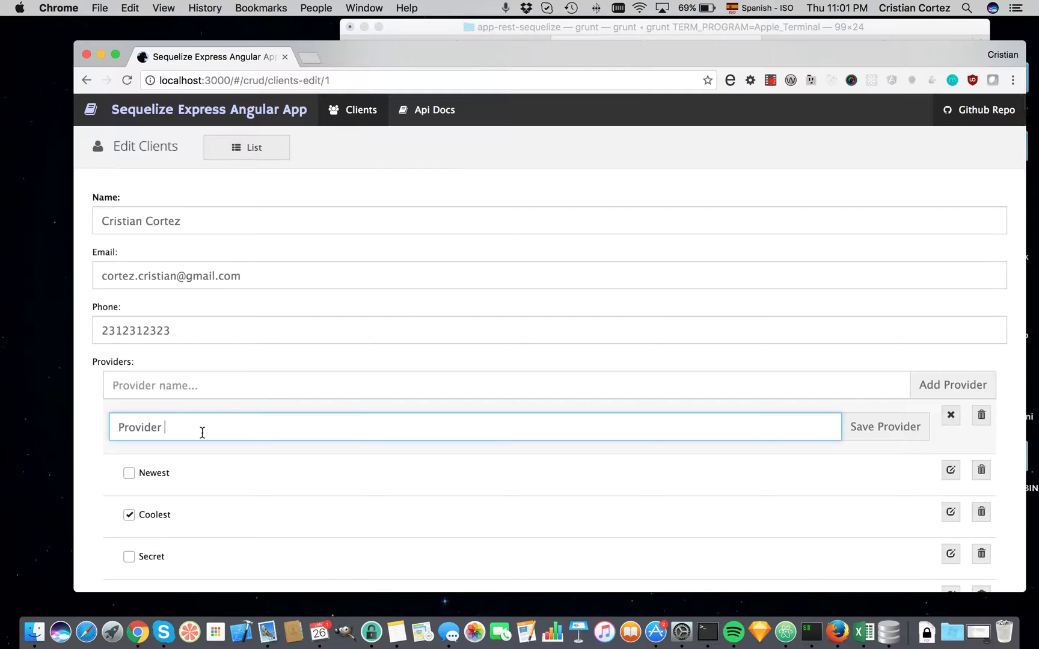
{"action": "type", "text": "555"}
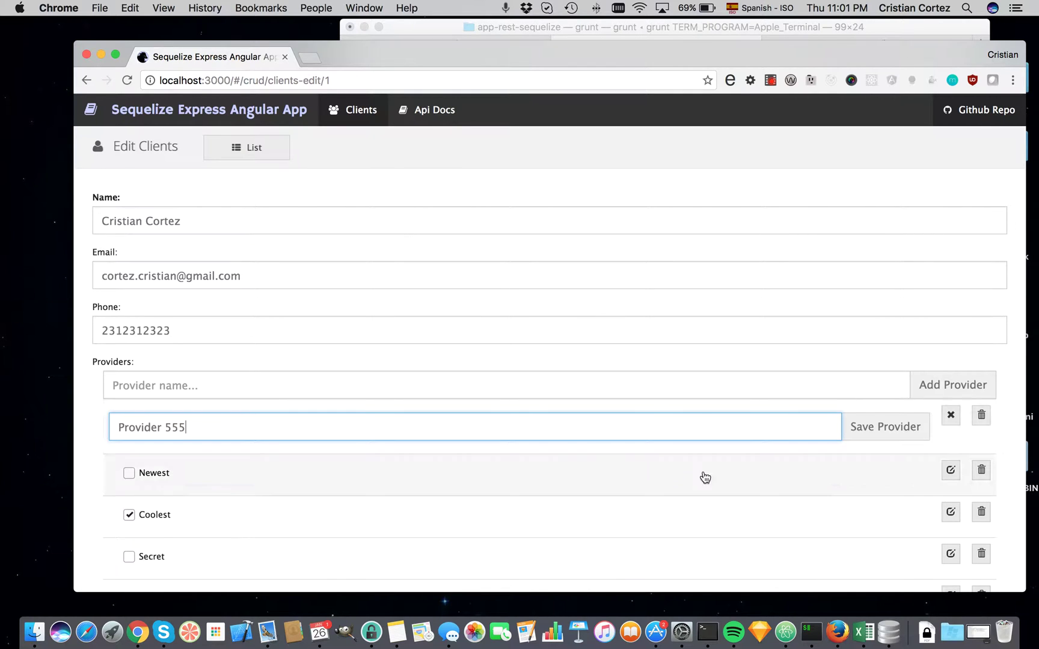
{"action": "left_click", "coordinate": [883, 426]}
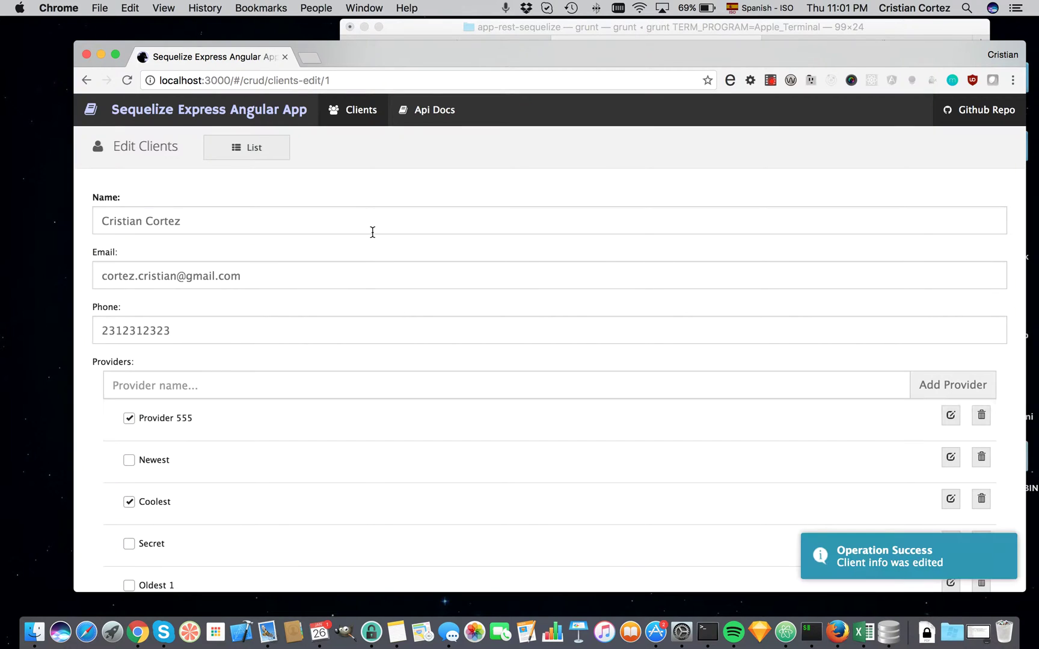
{"action": "left_click", "coordinate": [264, 149]}
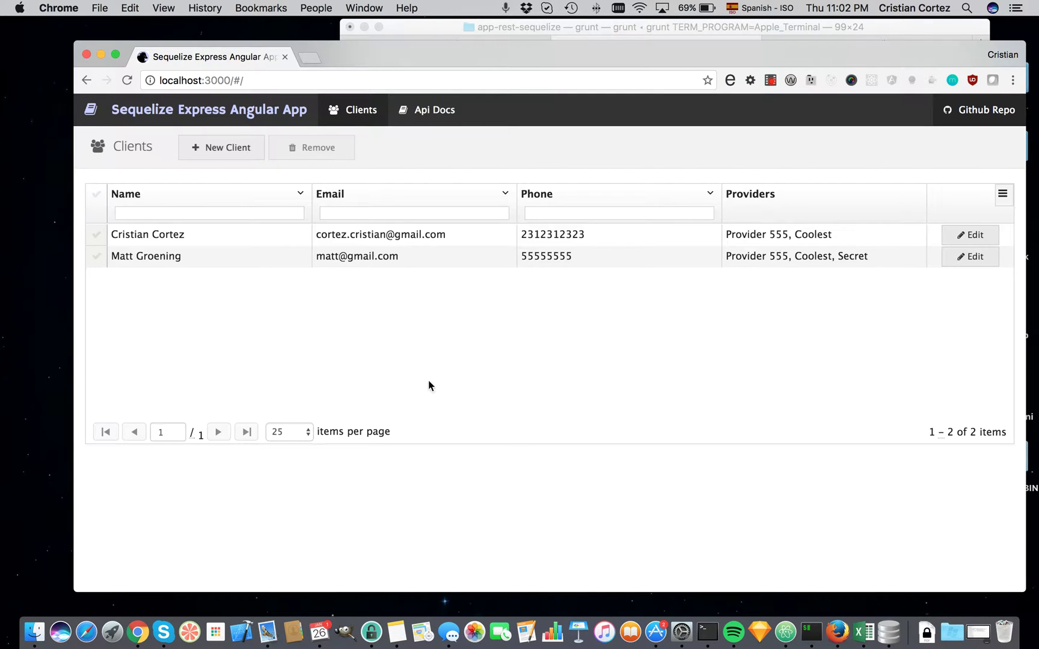
{"action": "left_click", "coordinate": [715, 196]}
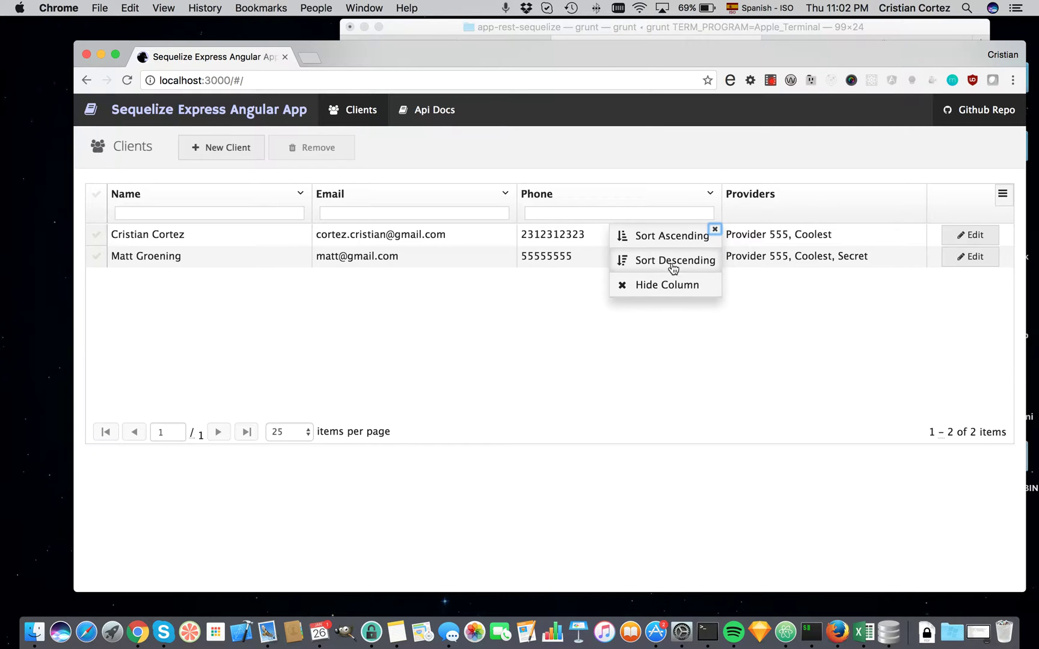
{"action": "left_click", "coordinate": [719, 164]}
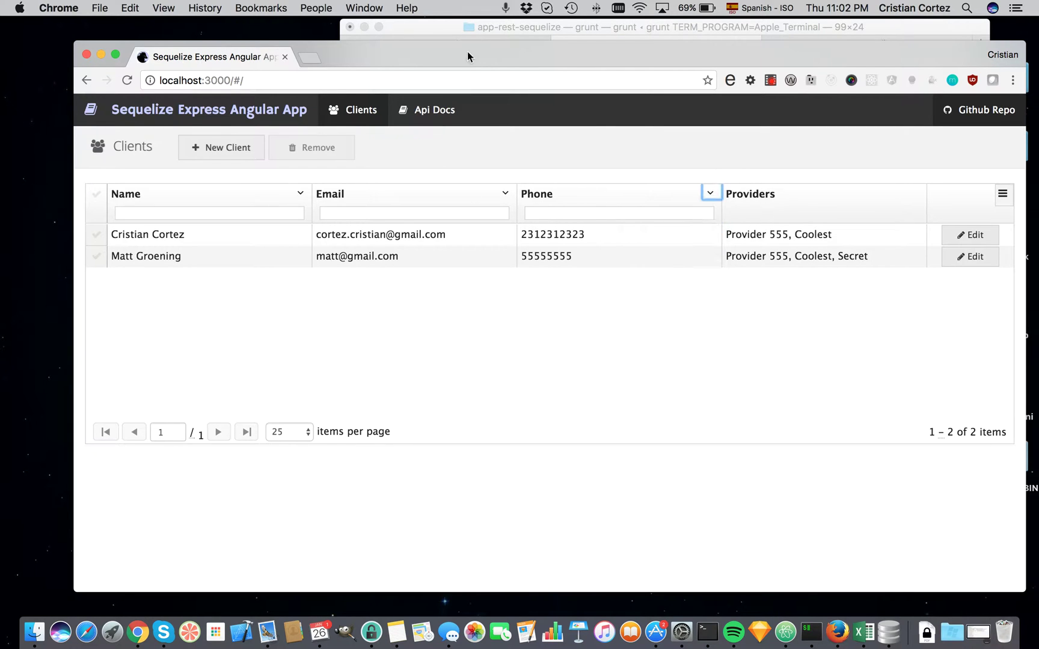
Run 'sh tocreateentities.sh' in a new Terminal tab, then return to Chrome.
{"action": "left_click", "coordinate": [477, 27]}
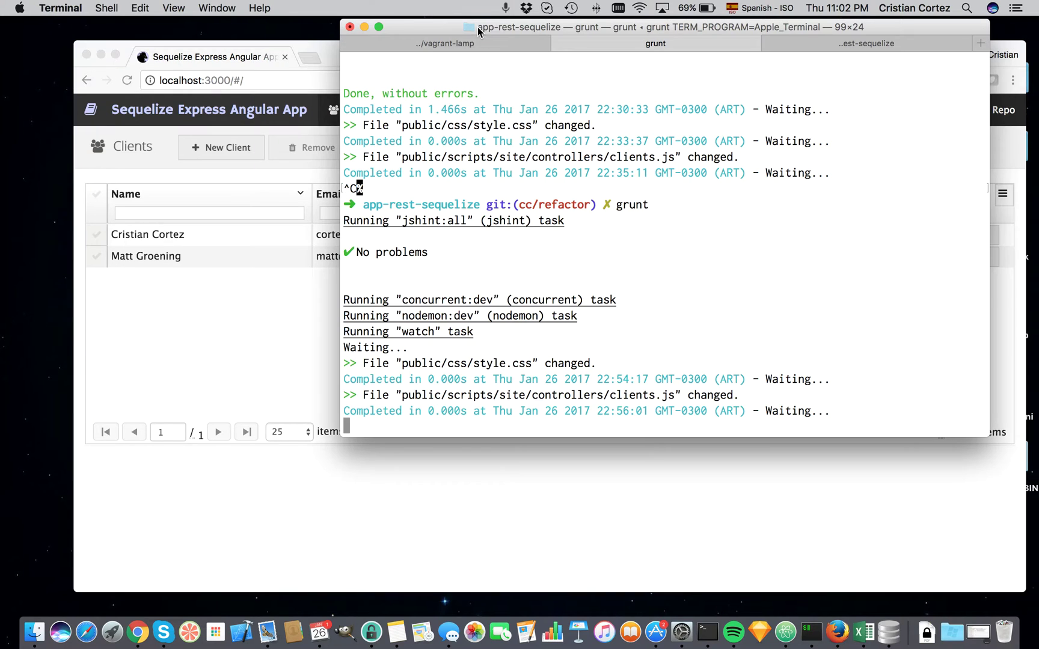
{"action": "key", "text": "super+t"}
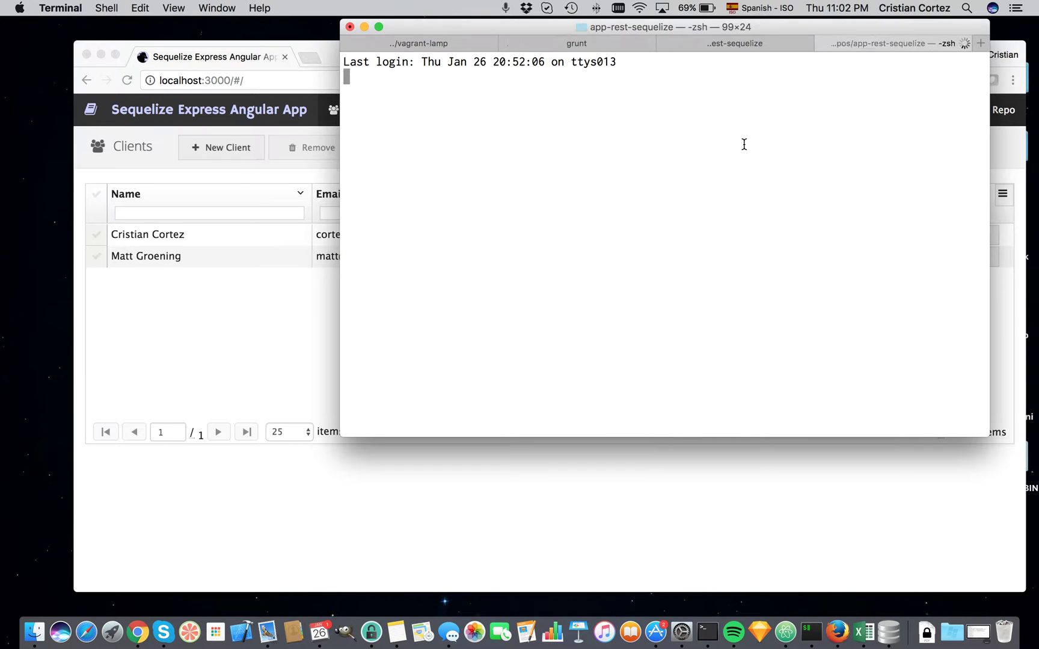
{"action": "type", "text": "sh "}
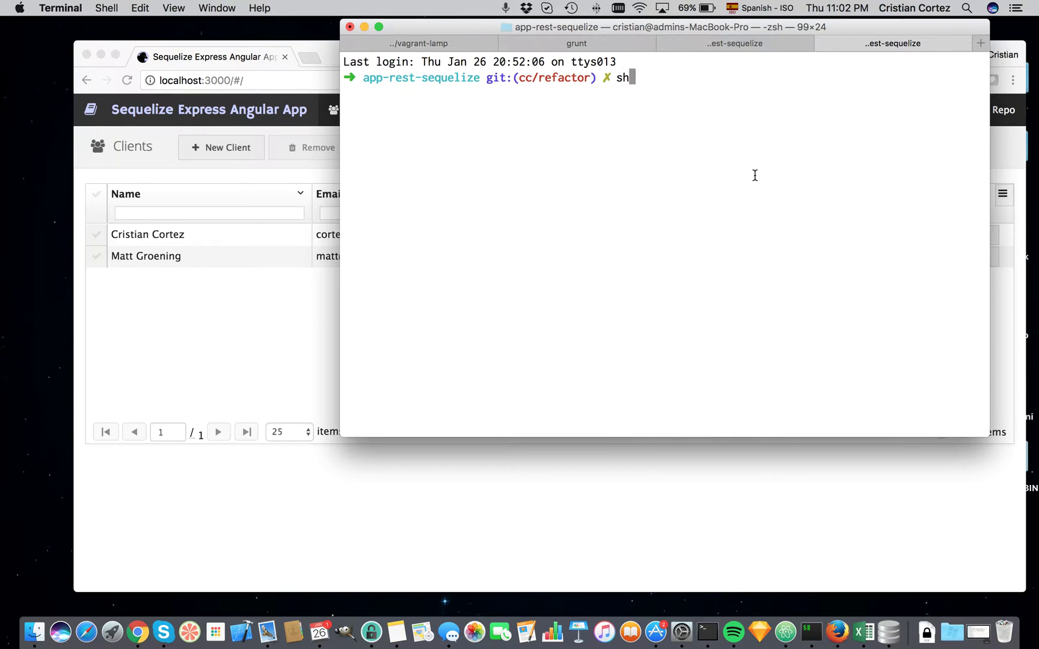
{"action": "type", "text": "to"}
{"action": "key", "text": "Tab"}
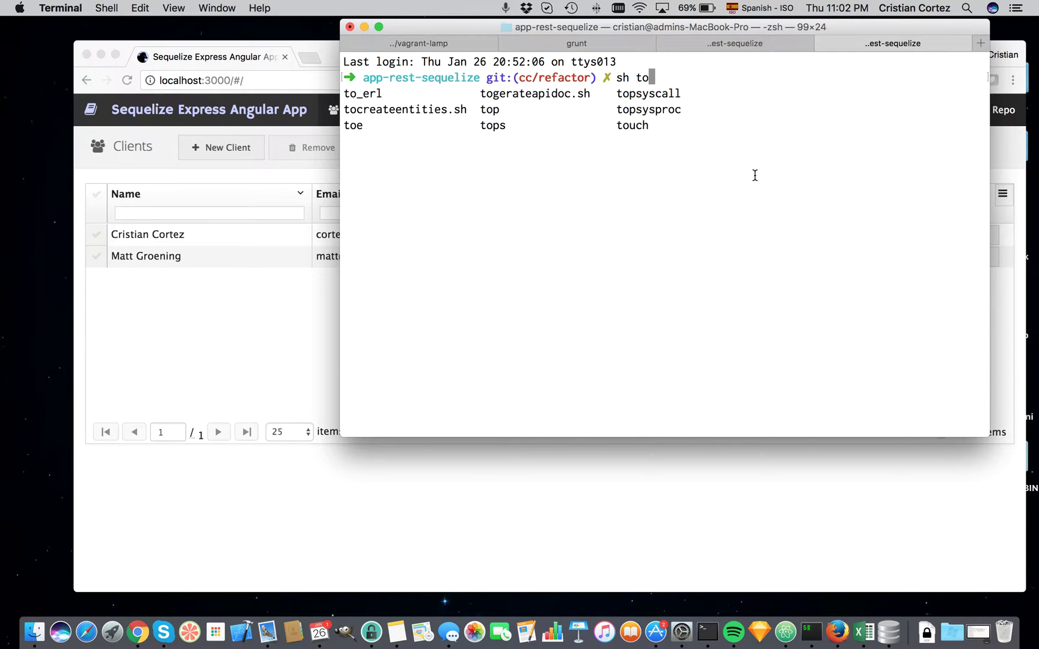
{"action": "type", "text": "cre"}
{"action": "key", "text": "Tab"}
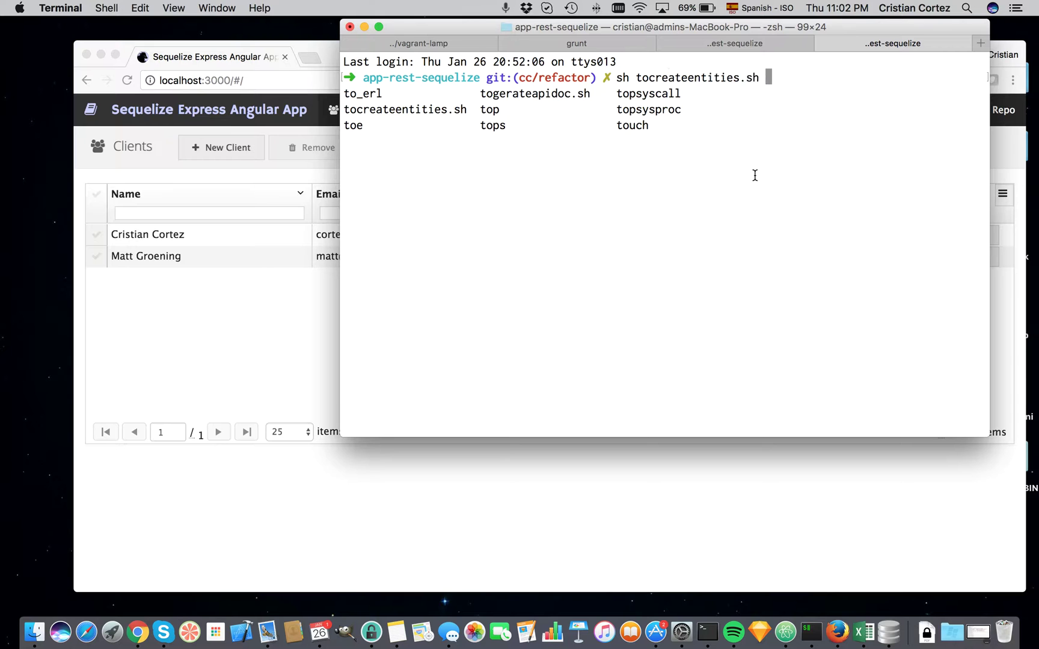
{"action": "key", "text": "Return"}
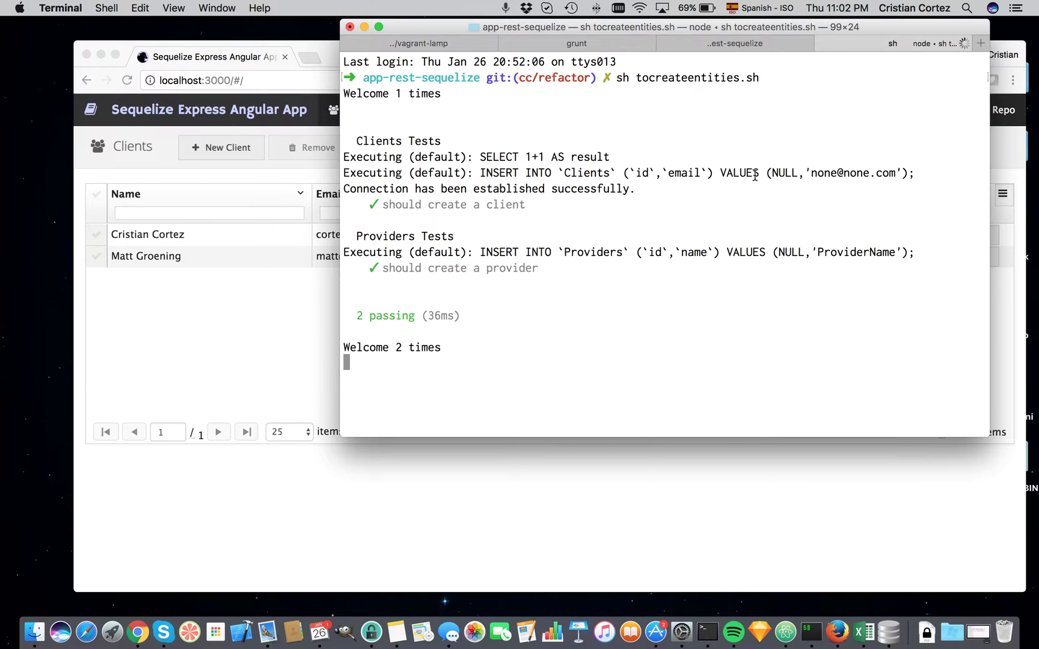
{"action": "left_click", "coordinate": [250, 188]}
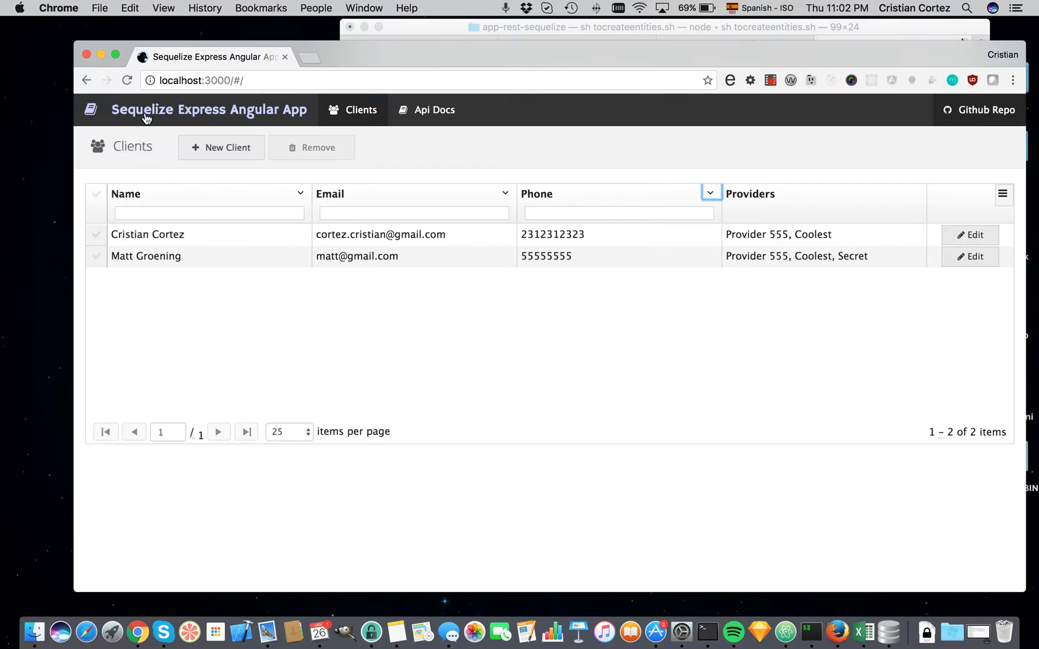
Reload the grid and clear the Name filter so the seeded clients appear.
{"action": "left_click", "coordinate": [127, 80]}
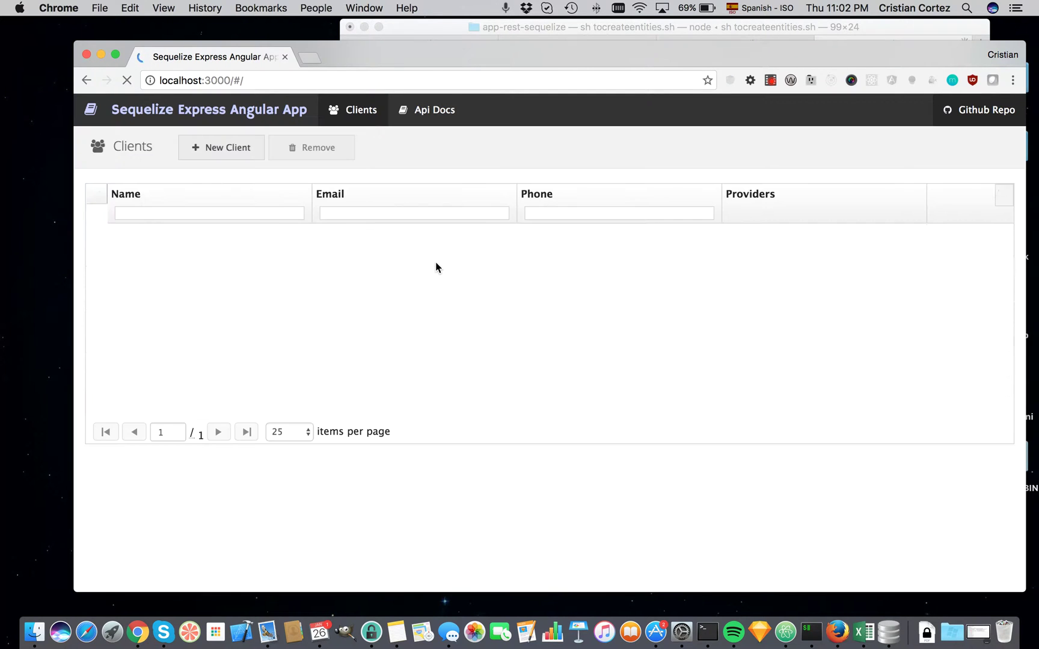
{"action": "scroll", "coordinate": [394, 271], "scroll_direction": "down", "scroll_amount": 5}
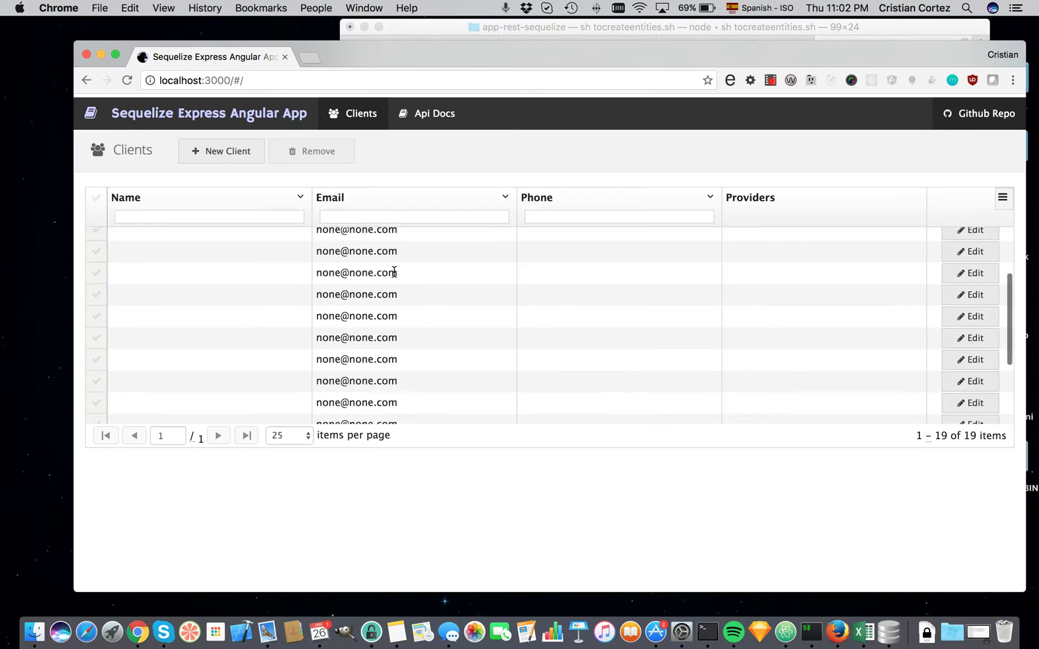
{"action": "scroll", "coordinate": [394, 274], "scroll_direction": "up", "scroll_amount": 5}
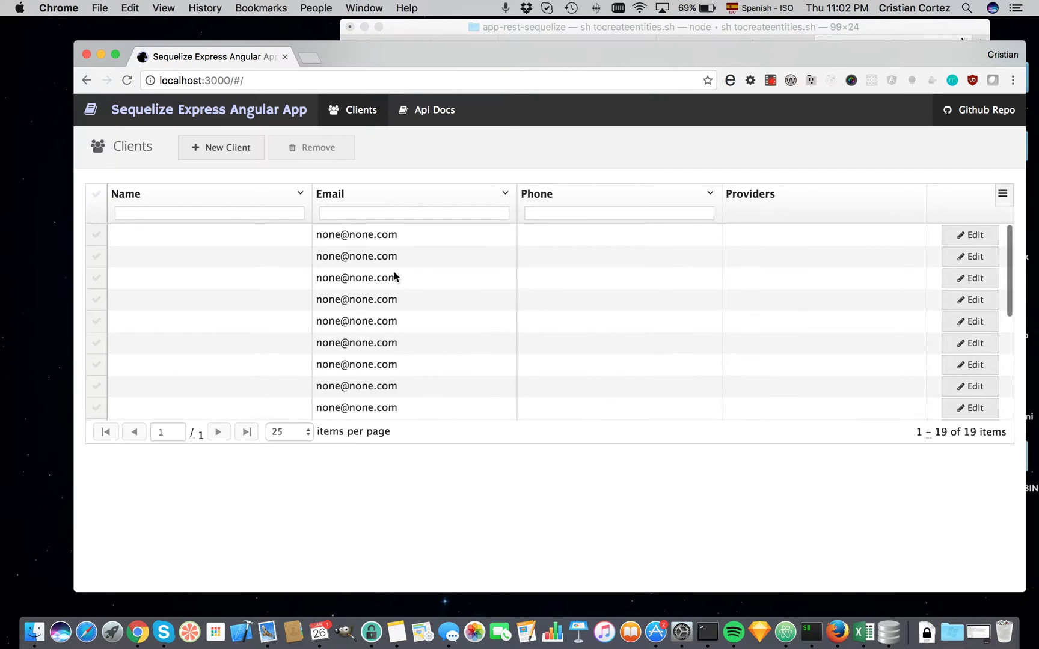
{"action": "scroll", "coordinate": [394, 276], "scroll_direction": "down", "scroll_amount": 5}
{"action": "scroll", "coordinate": [393, 276], "scroll_direction": "up", "scroll_amount": 5}
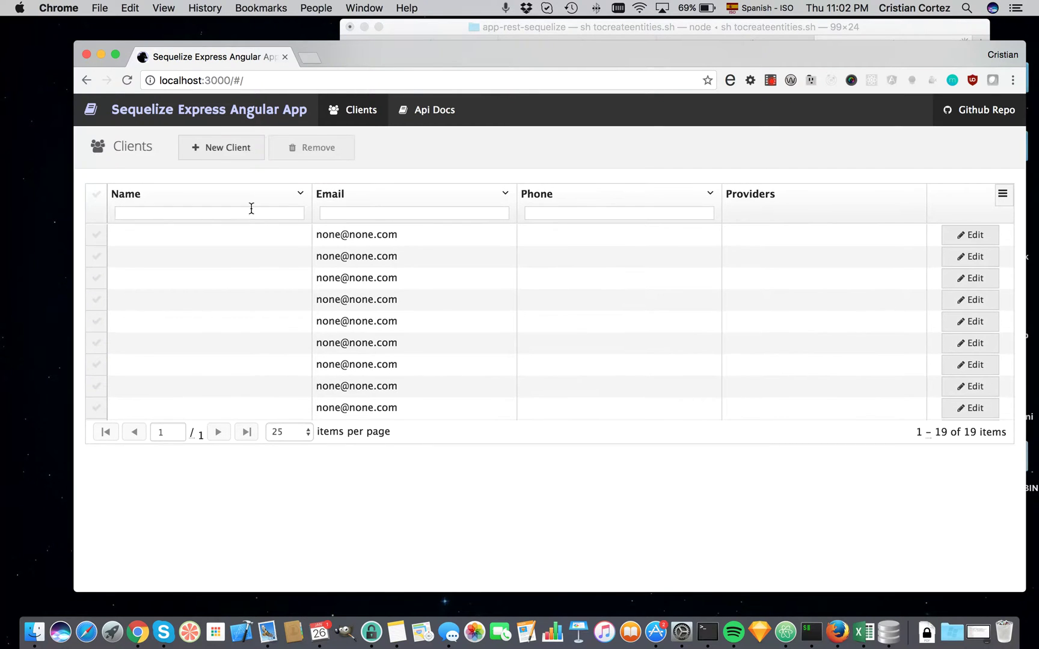
{"action": "left_click", "coordinate": [268, 213]}
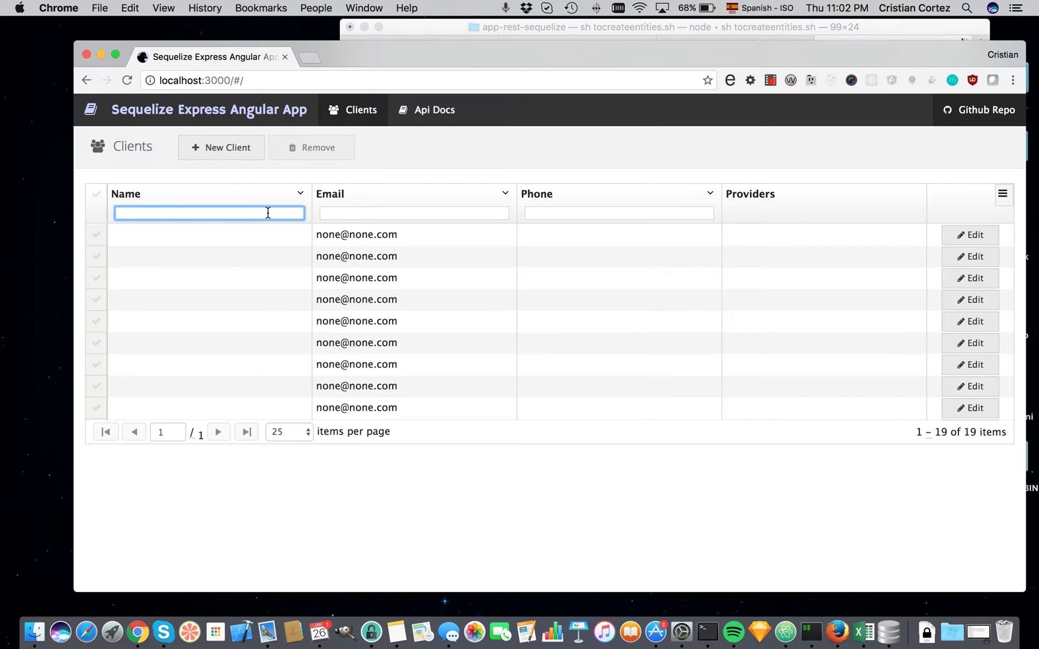
{"action": "type", "text": "Cr"}
{"action": "key", "text": "BackSpace"}
{"action": "key", "text": "BackSpace"}
{"action": "key", "text": "super+r"}
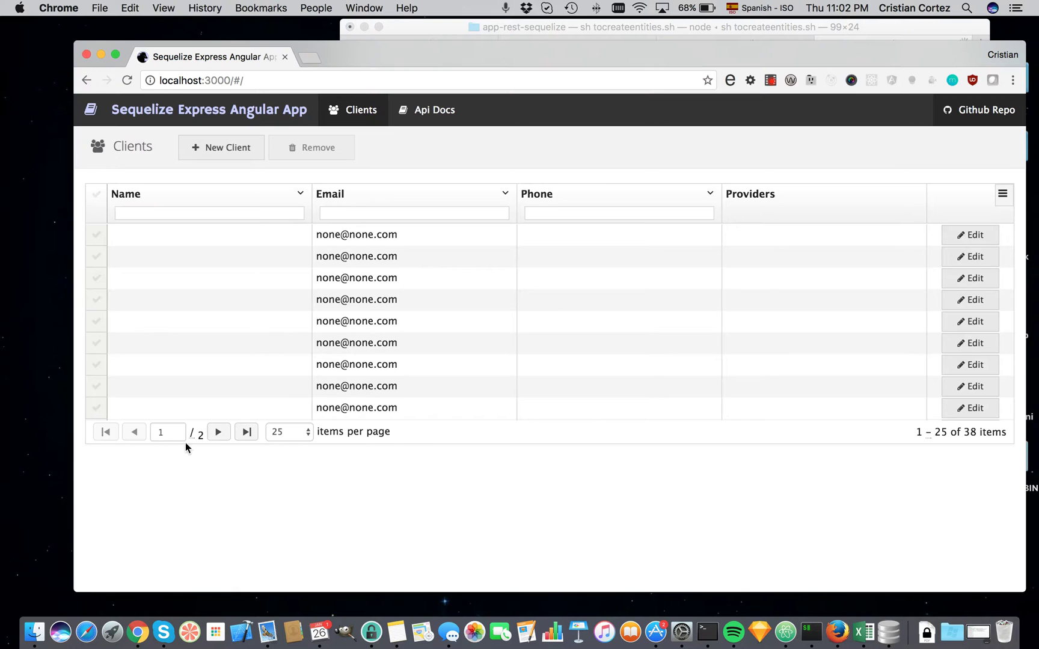
{"action": "scroll", "coordinate": [359, 302], "scroll_direction": "down", "scroll_amount": 8}
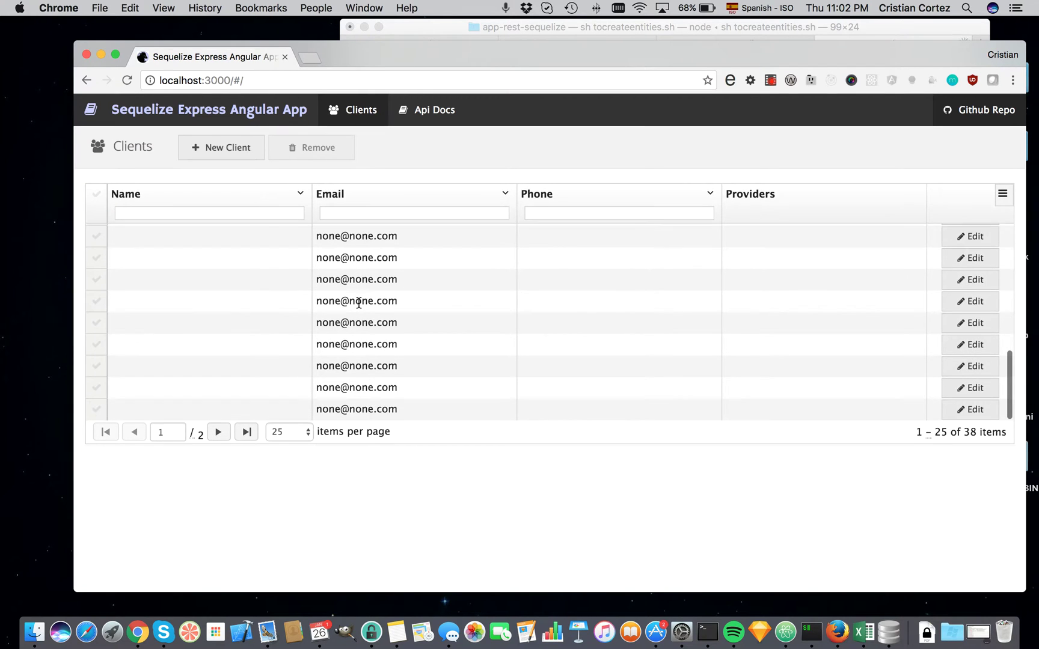
Go to the second page of clients.
{"action": "left_click", "coordinate": [218, 432]}
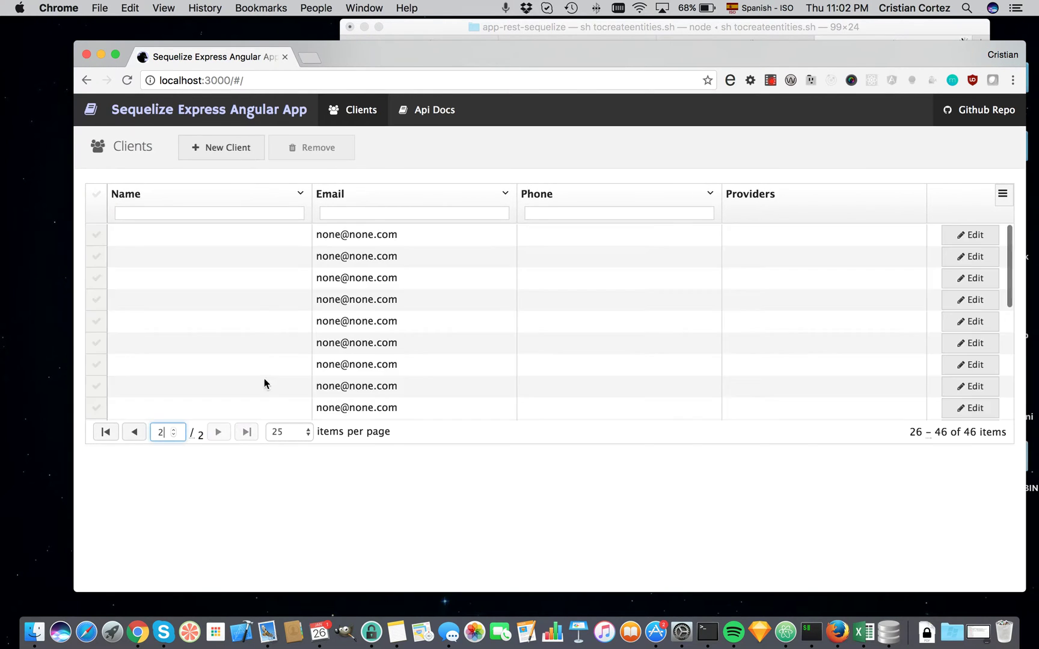
{"action": "scroll", "coordinate": [326, 285], "scroll_direction": "down", "scroll_amount": 6}
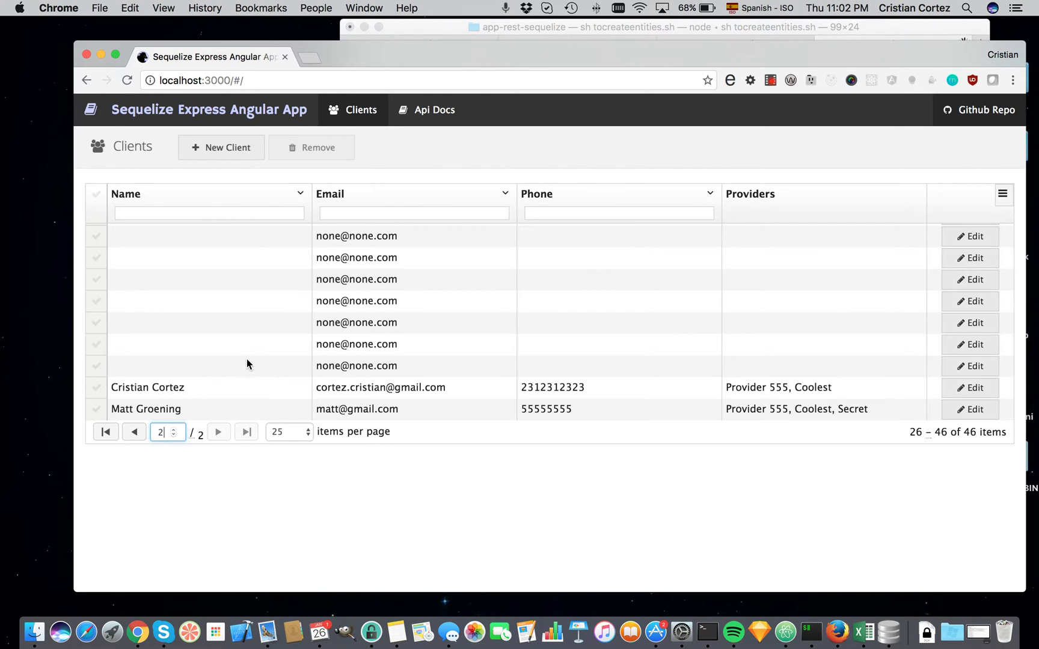
{"action": "scroll", "coordinate": [246, 363], "scroll_direction": "up", "scroll_amount": 6}
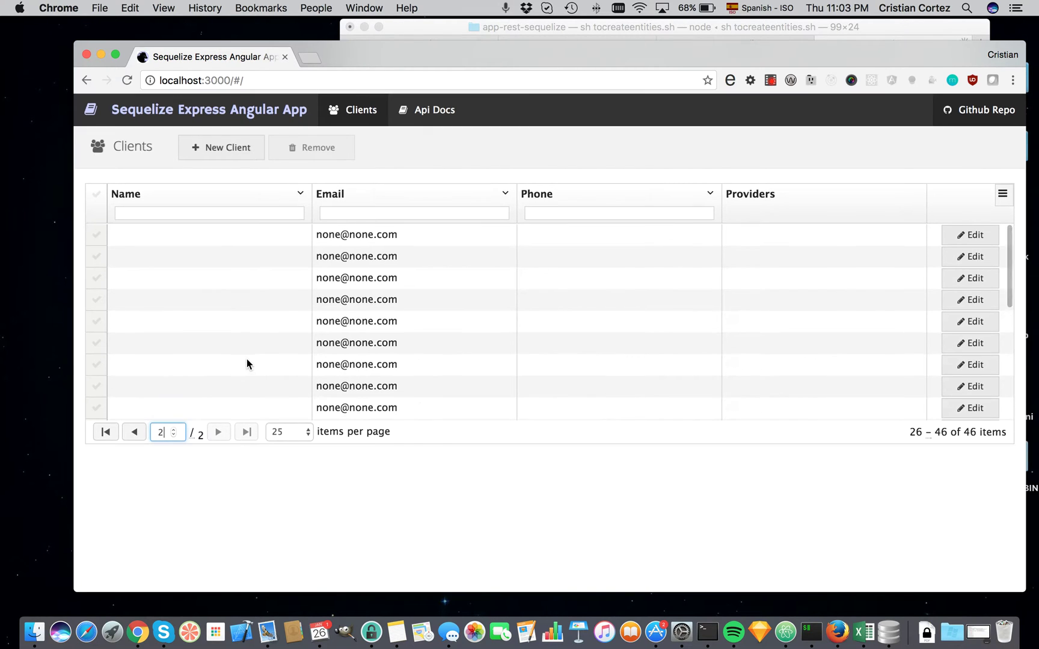
{"action": "scroll", "coordinate": [246, 358], "scroll_direction": "down", "scroll_amount": 6}
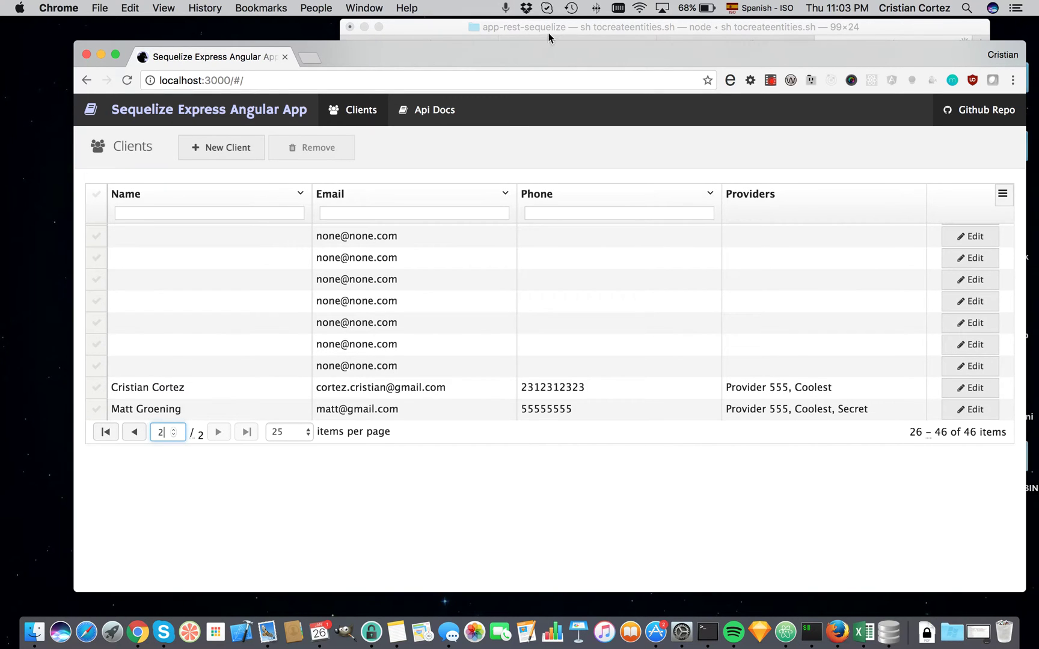
Try page sizes 50, 75 and all, settling on 75 clients per page.
{"action": "left_click", "coordinate": [297, 433]}
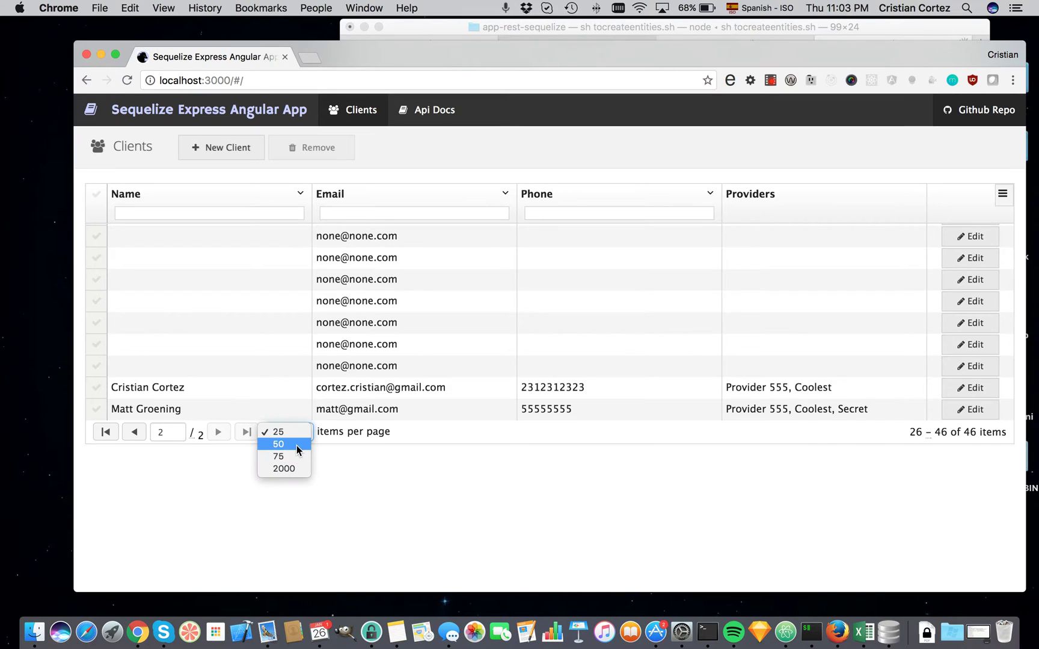
{"action": "left_click", "coordinate": [297, 445]}
{"action": "left_click", "coordinate": [297, 432]}
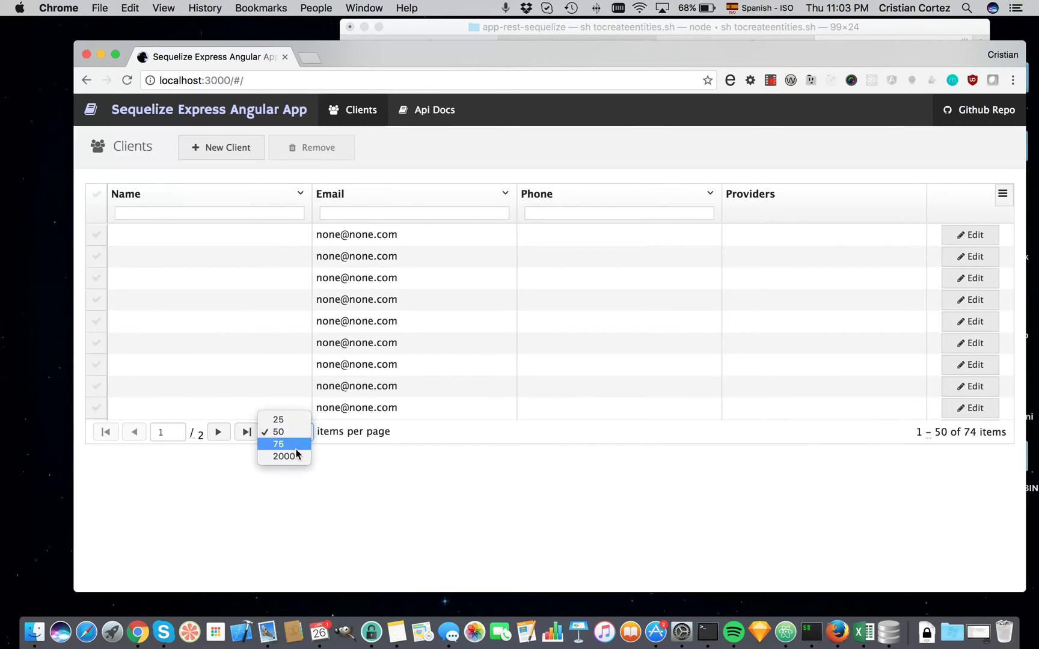
{"action": "left_click", "coordinate": [296, 445]}
{"action": "left_click", "coordinate": [296, 432]}
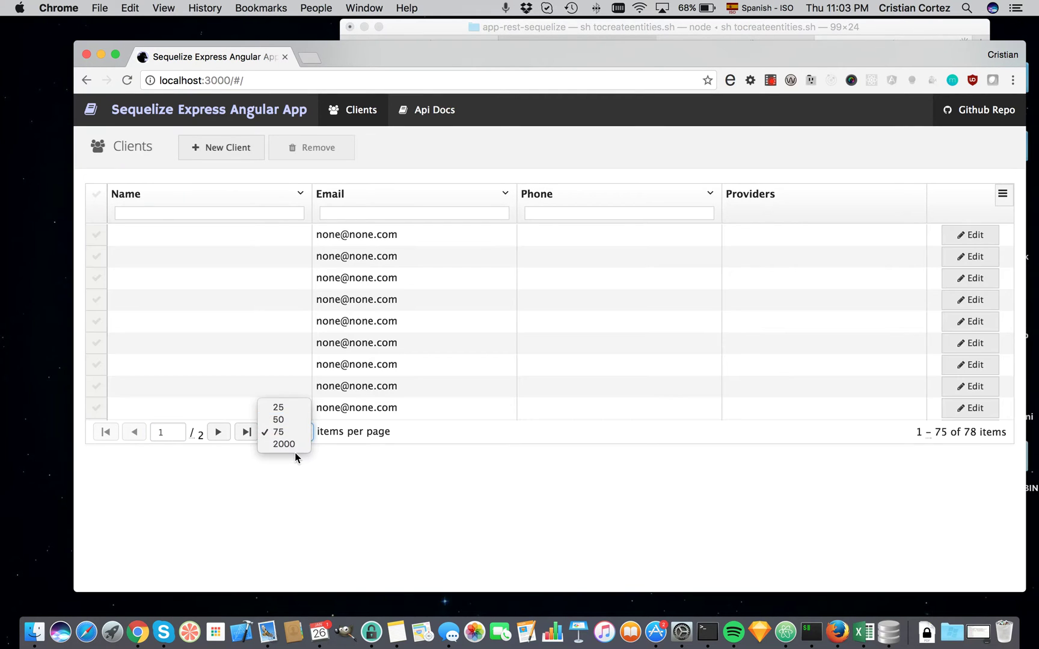
{"action": "left_click", "coordinate": [294, 445]}
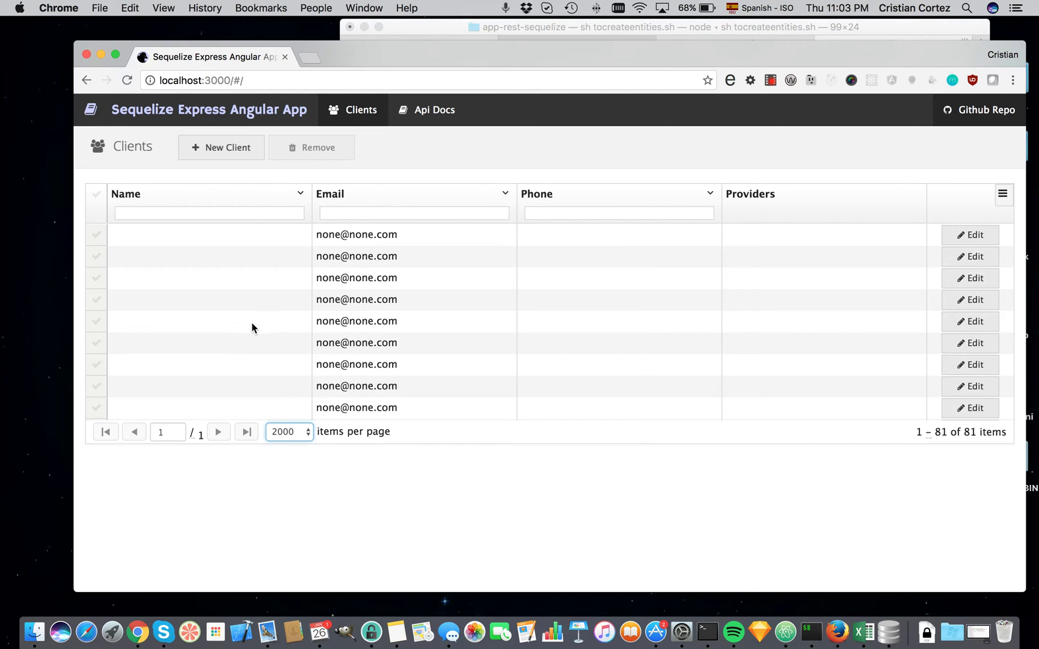
{"action": "left_click", "coordinate": [289, 431]}
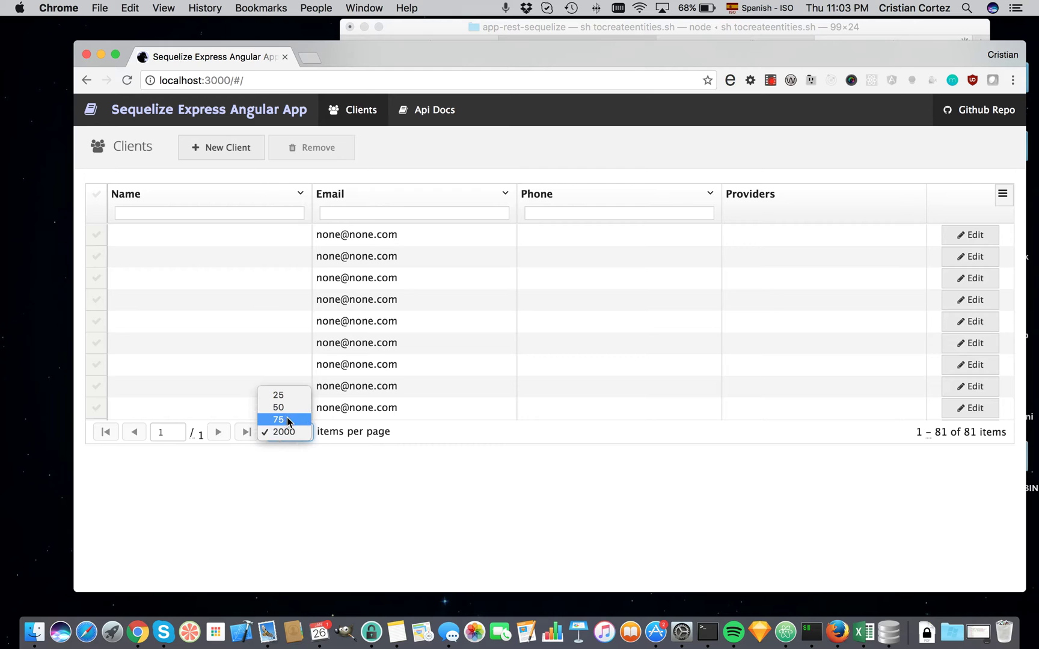
{"action": "left_click", "coordinate": [287, 419]}
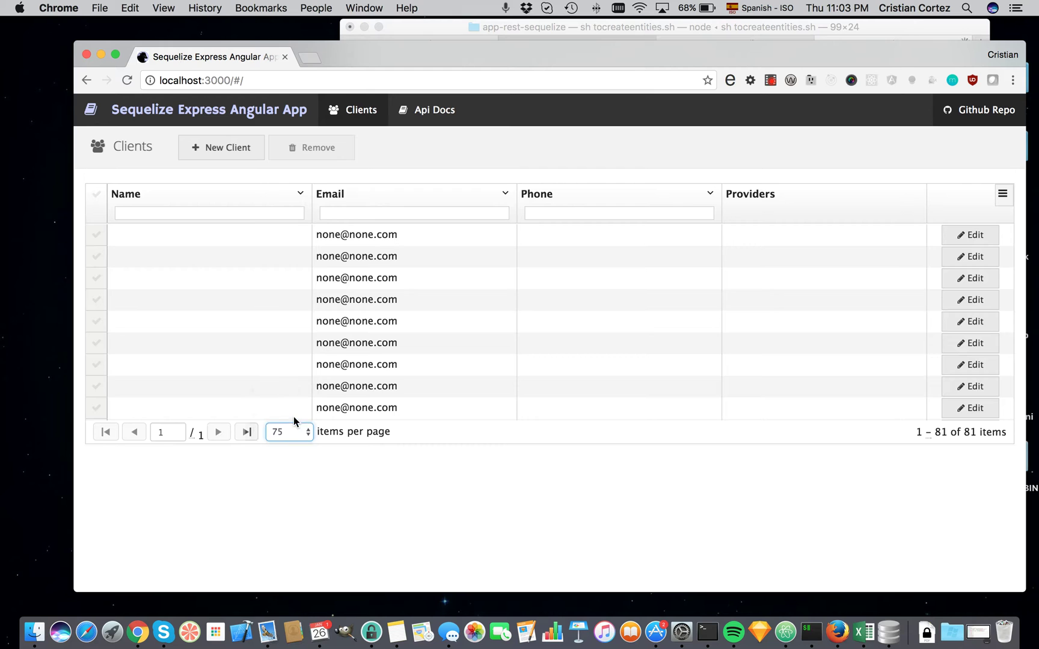
Select all 75 listed clients and delete them.
{"action": "left_click", "coordinate": [96, 198]}
{"action": "left_click", "coordinate": [310, 149]}
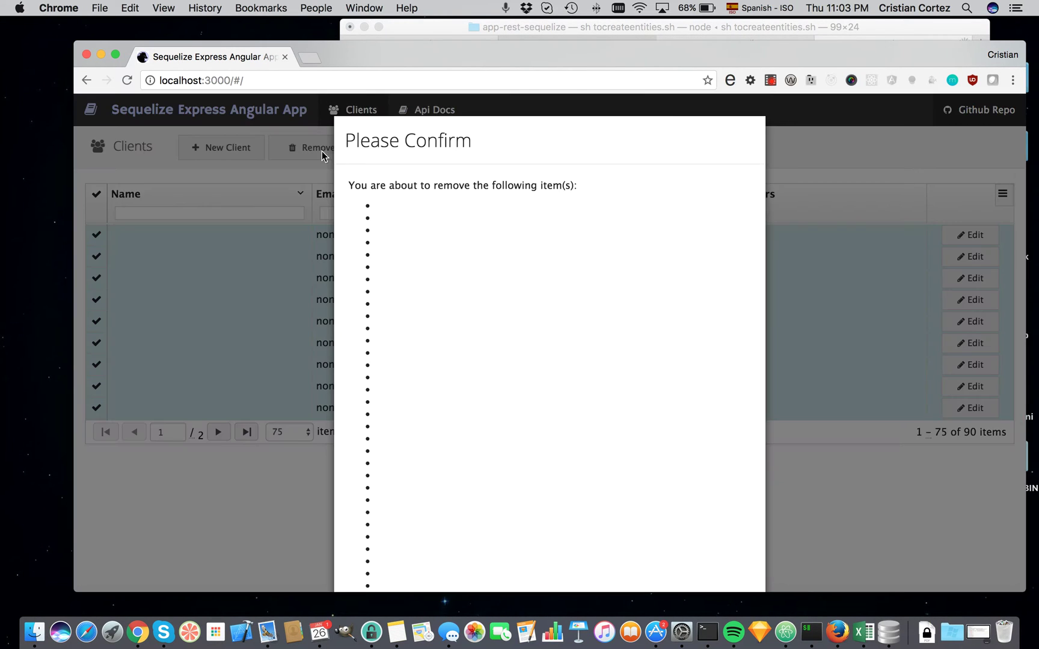
{"action": "scroll", "coordinate": [424, 215], "scroll_direction": "down", "scroll_amount": 10}
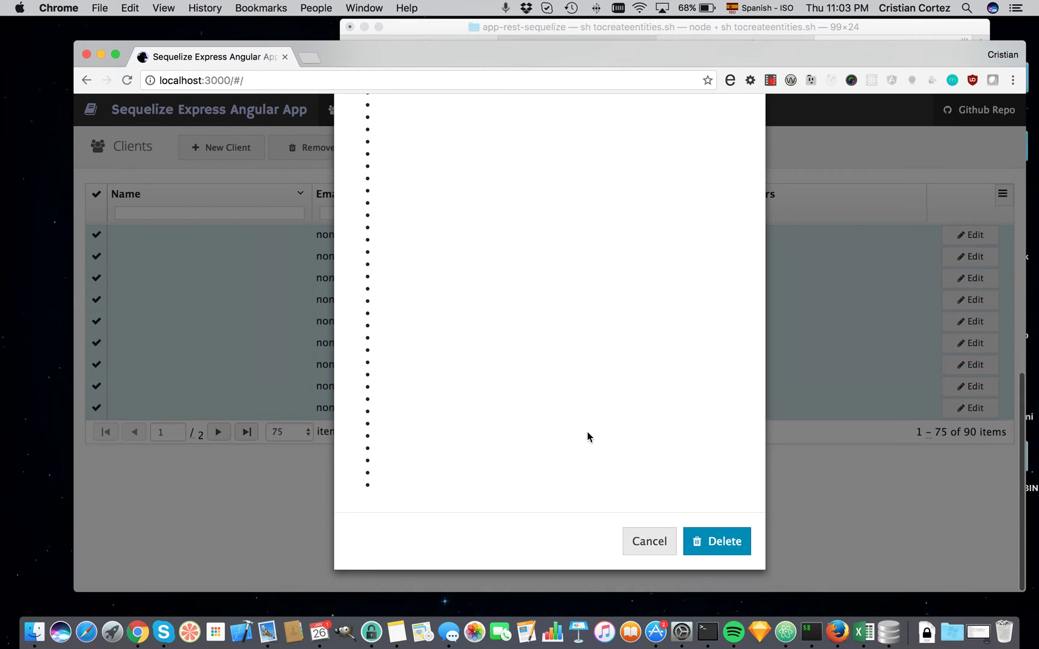
{"action": "left_click", "coordinate": [719, 539]}
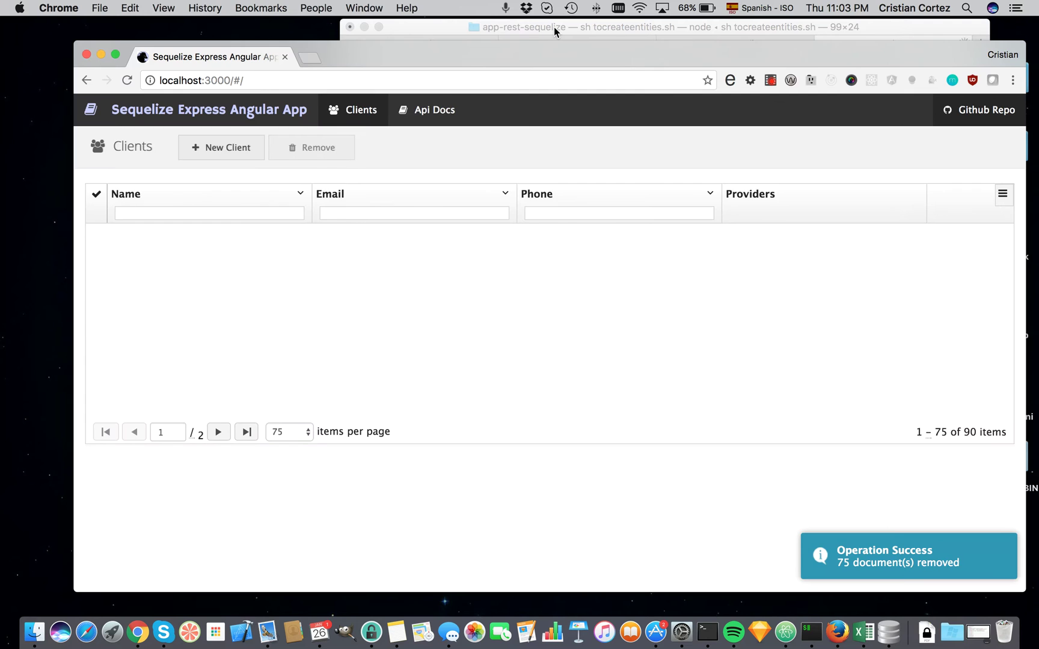
Press Enter in the Terminal, then reload the clients grid.
{"action": "left_click", "coordinate": [553, 27]}
{"action": "key", "text": "Return"}
{"action": "left_click", "coordinate": [260, 176]}
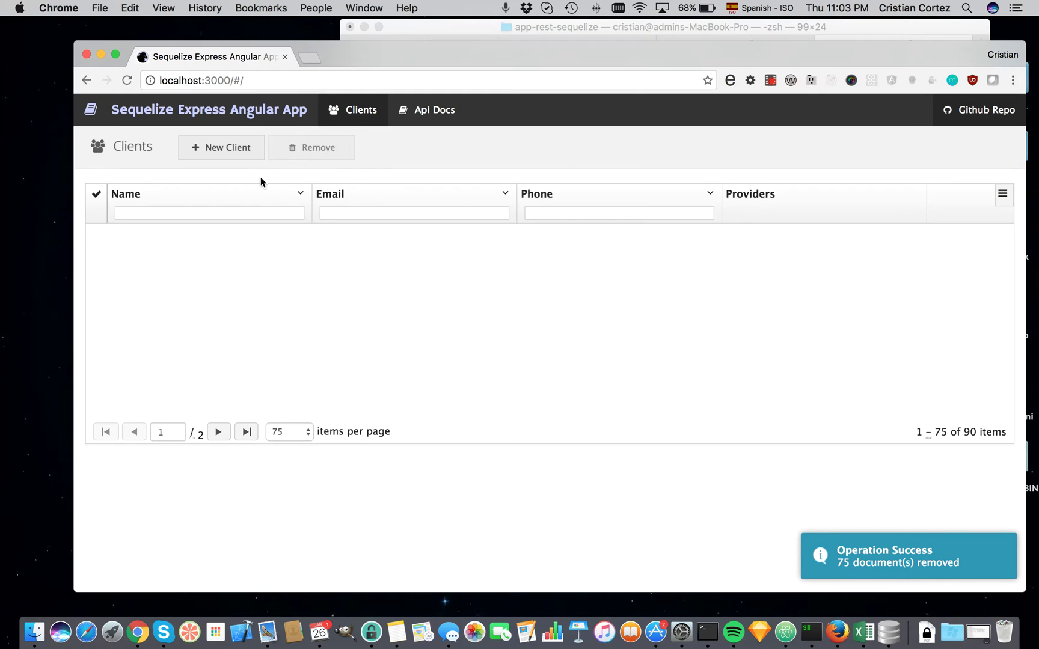
{"action": "key", "text": "super+r"}
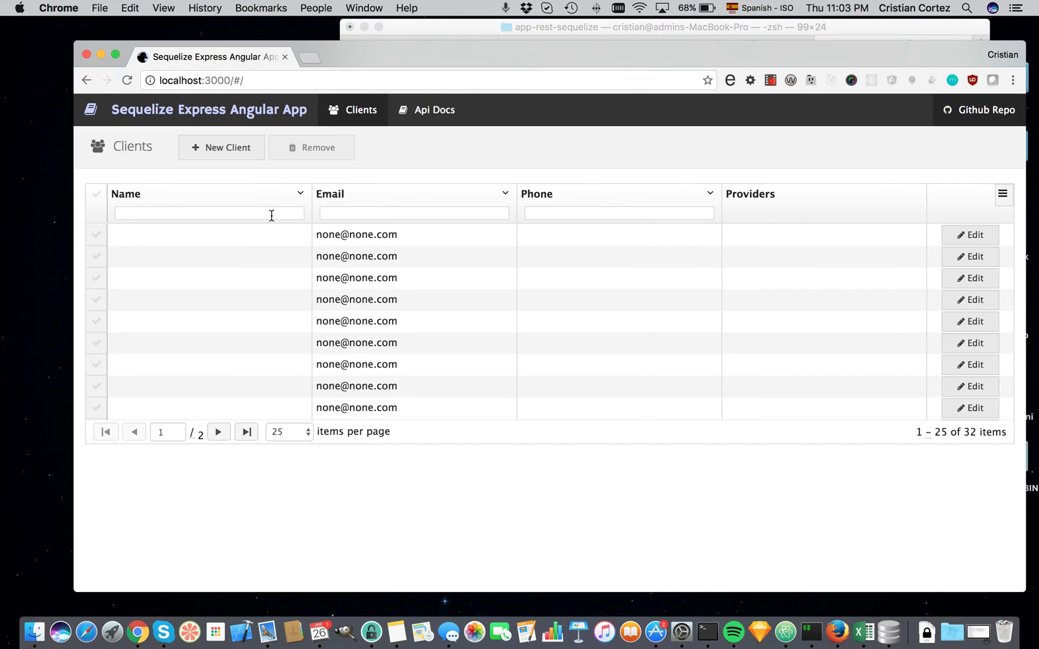
Filter names by 't', select the two matching clients and delete them.
{"action": "left_click", "coordinate": [271, 214]}
{"action": "type", "text": "Cr"}
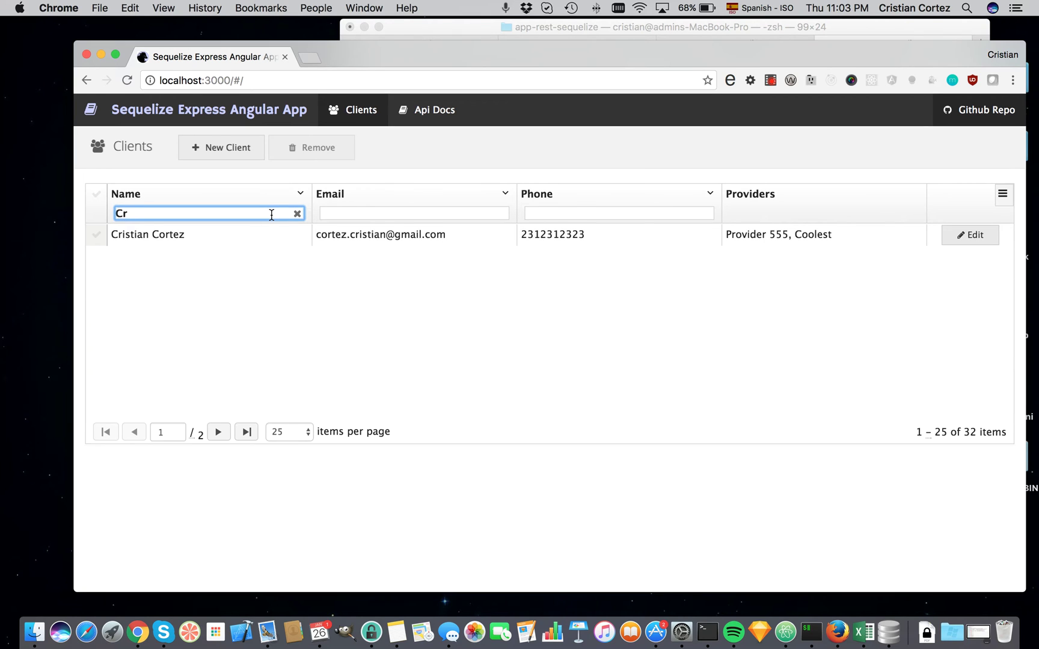
{"action": "left_click", "coordinate": [96, 234]}
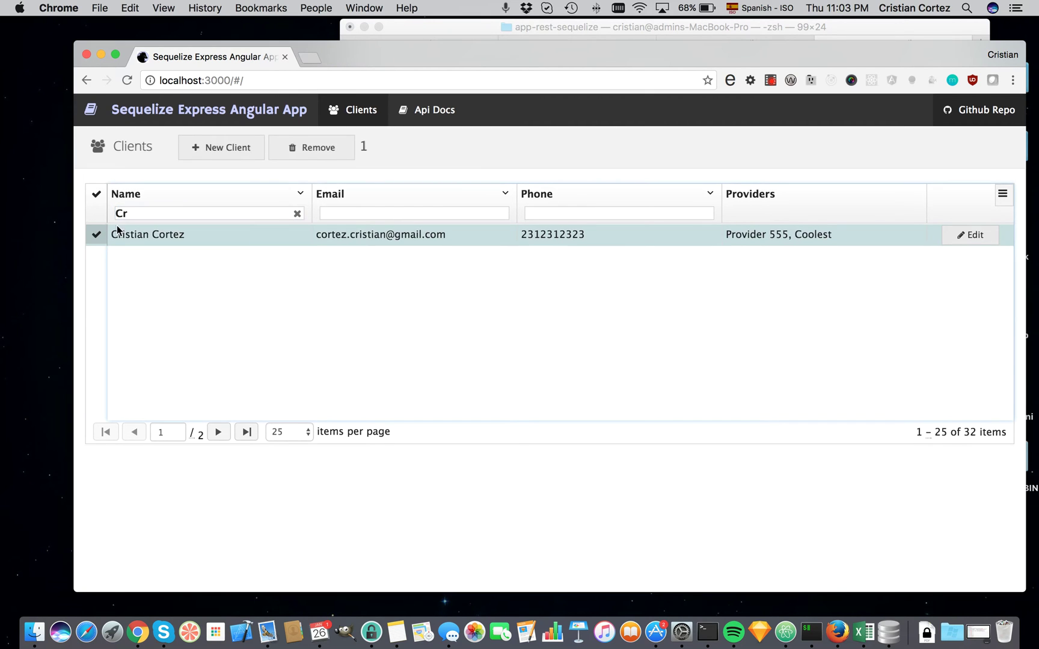
{"action": "left_click", "coordinate": [135, 212]}
{"action": "key", "text": "BackSpace"}
{"action": "key", "text": "BackSpace"}
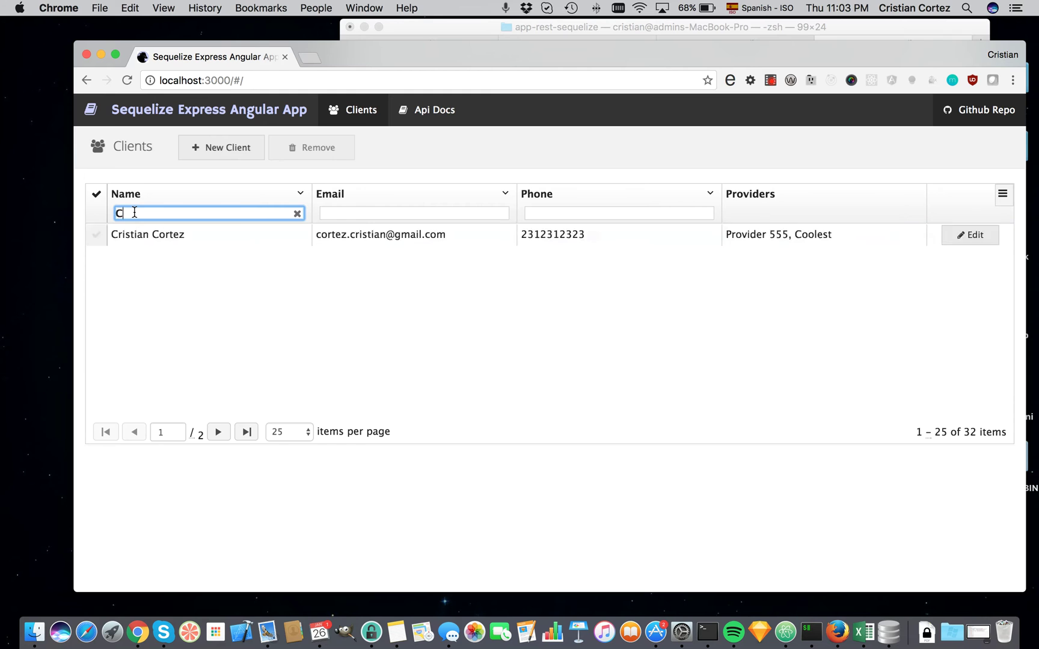
{"action": "type", "text": "t"}
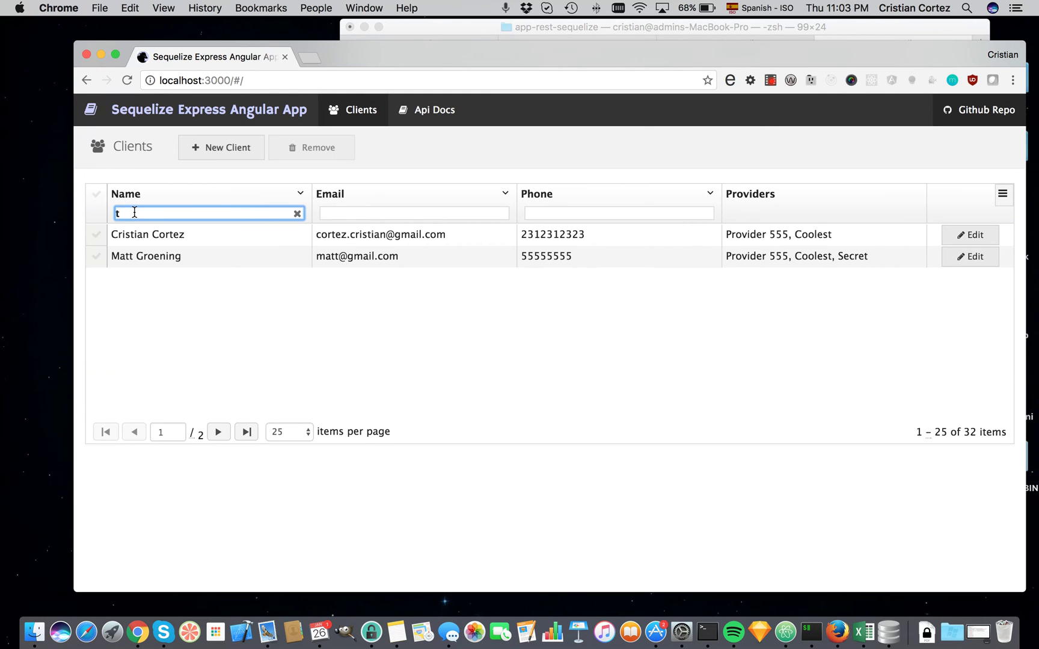
{"action": "left_click", "coordinate": [96, 196]}
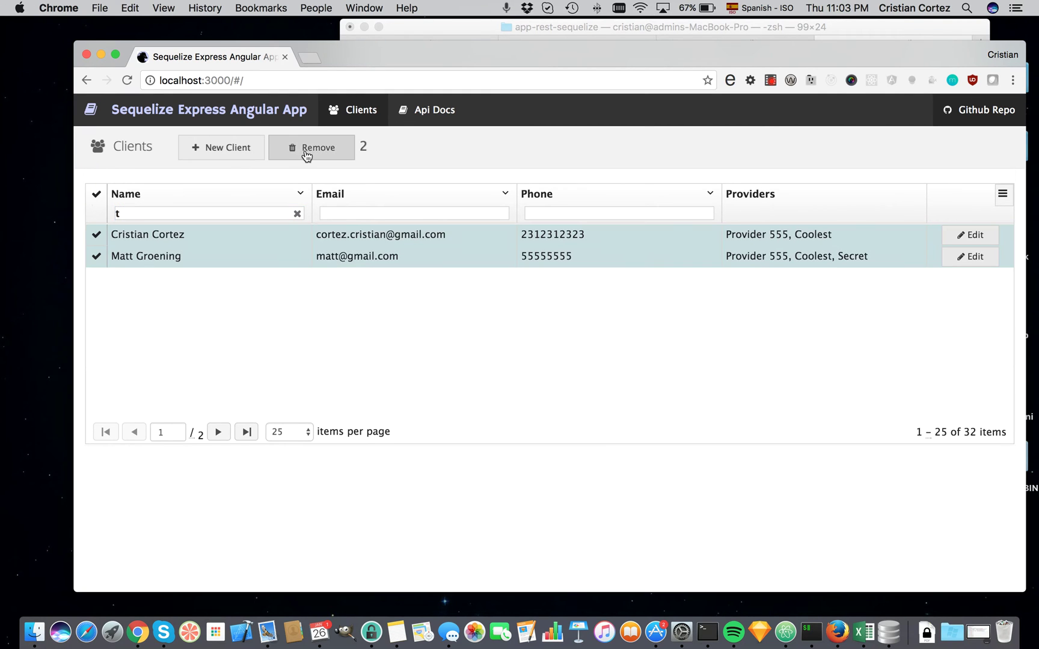
{"action": "left_click", "coordinate": [305, 152]}
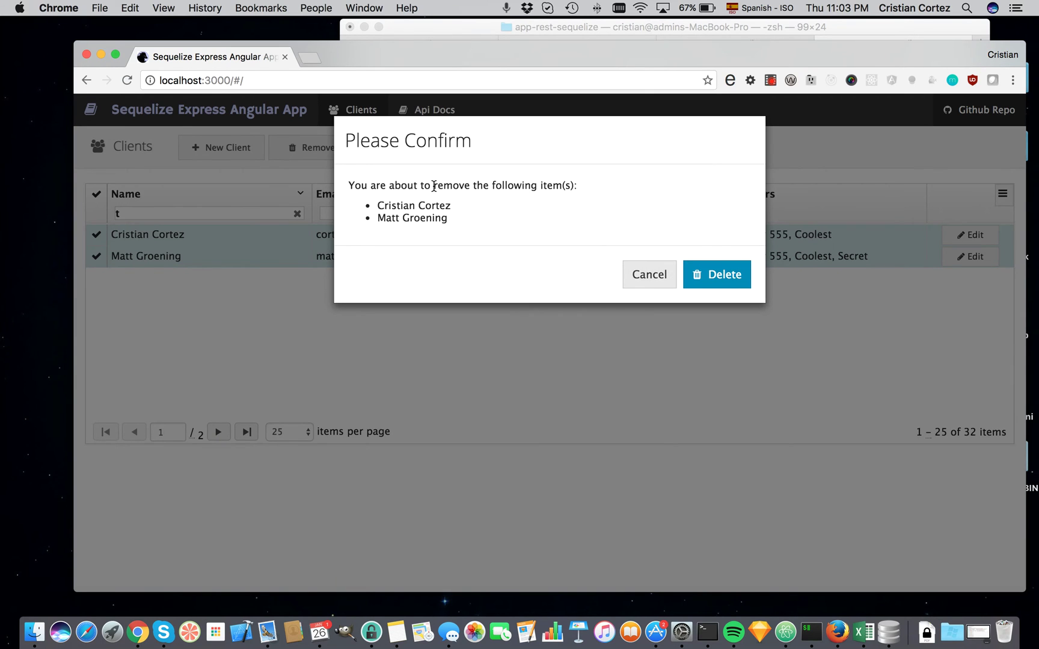
{"action": "left_click", "coordinate": [728, 275]}
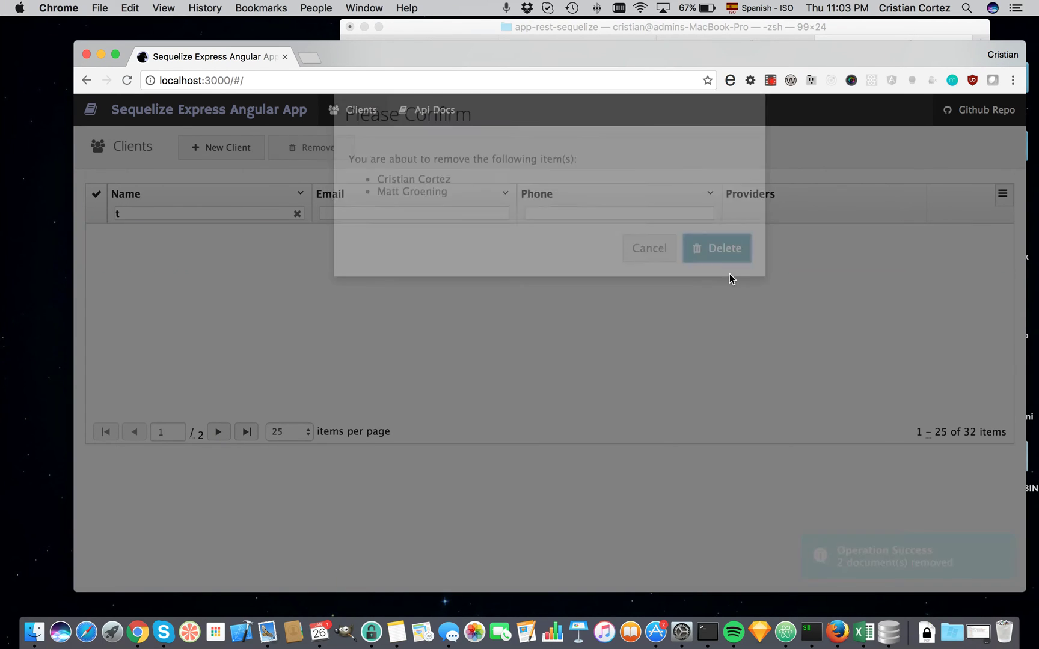